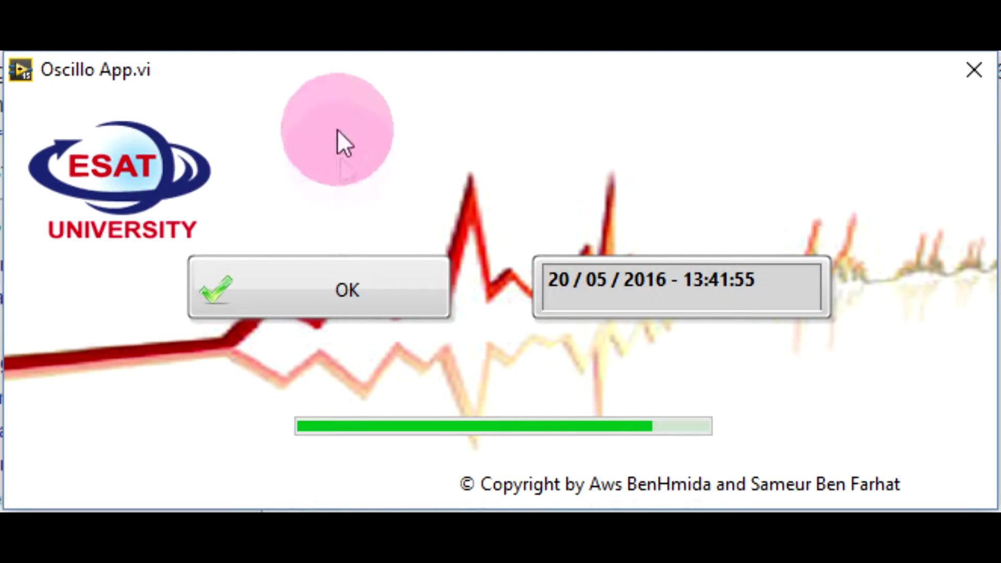
# Open the Oscillo App login, cancel it, and dismiss the 'Access denied' message.
pyautogui.click(269, 313)
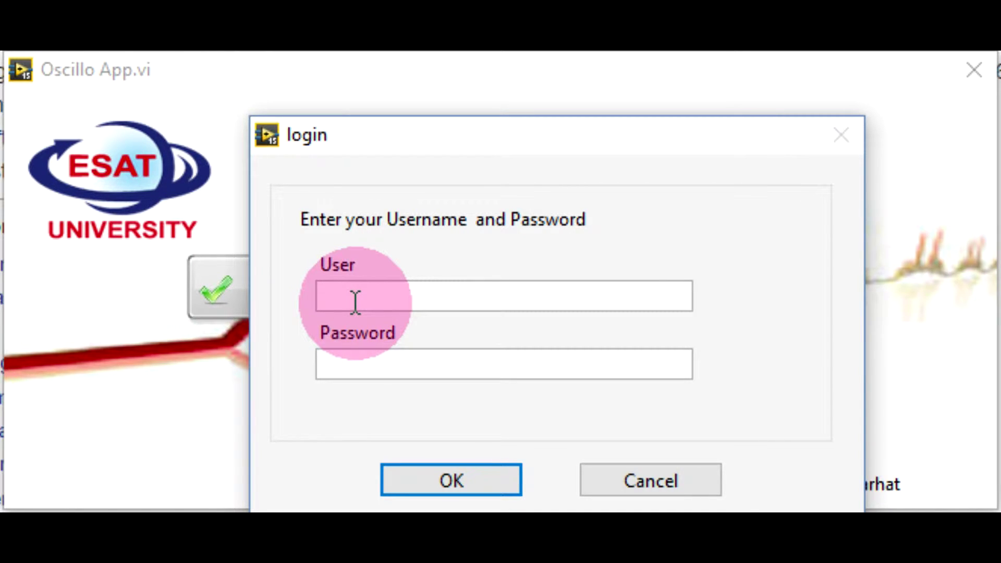
pyautogui.click(624, 481)
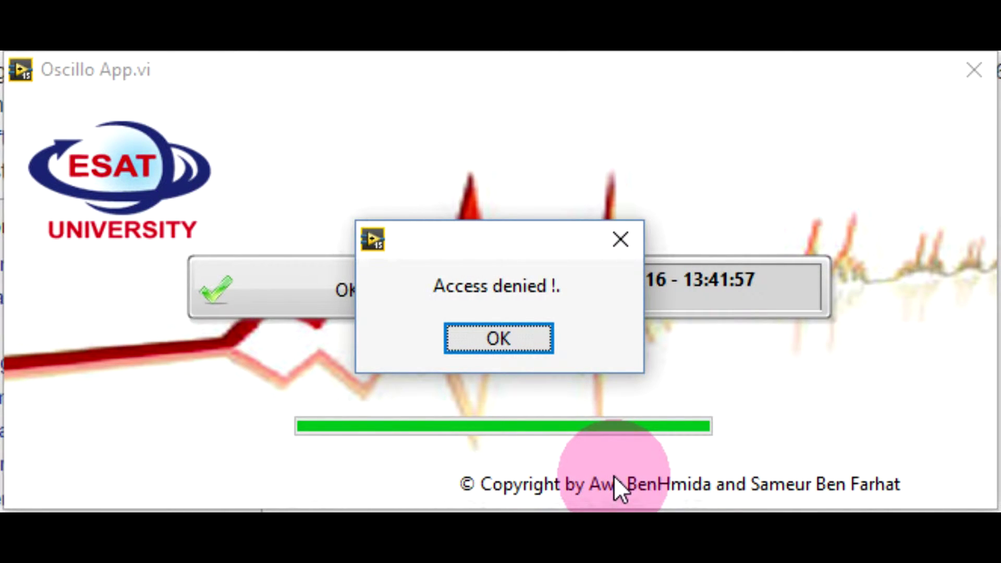
pyautogui.click(474, 339)
# Log in with the username and password and acknowledge 'Access allowed'.
pyautogui.click(326, 308)
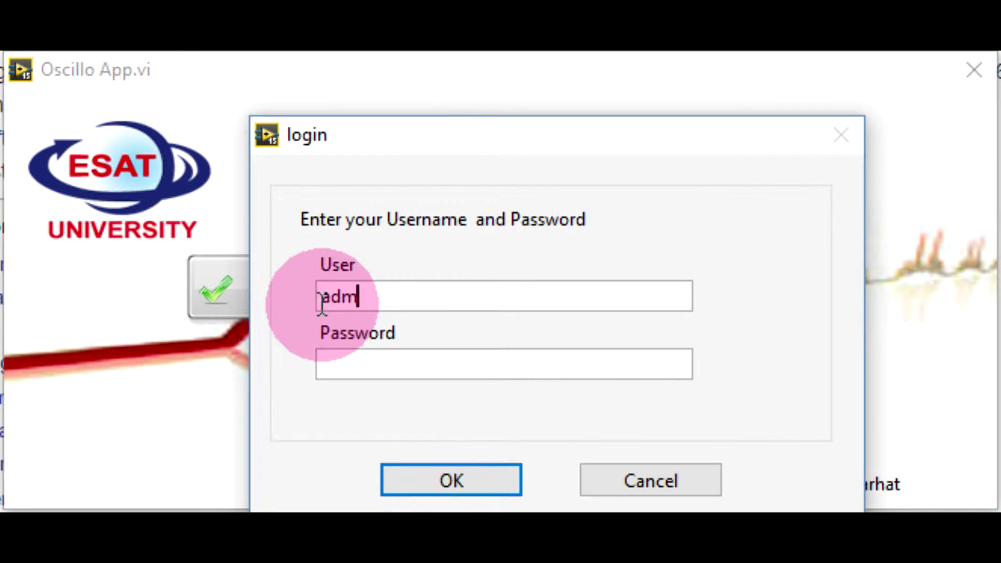
pyautogui.write('admin')
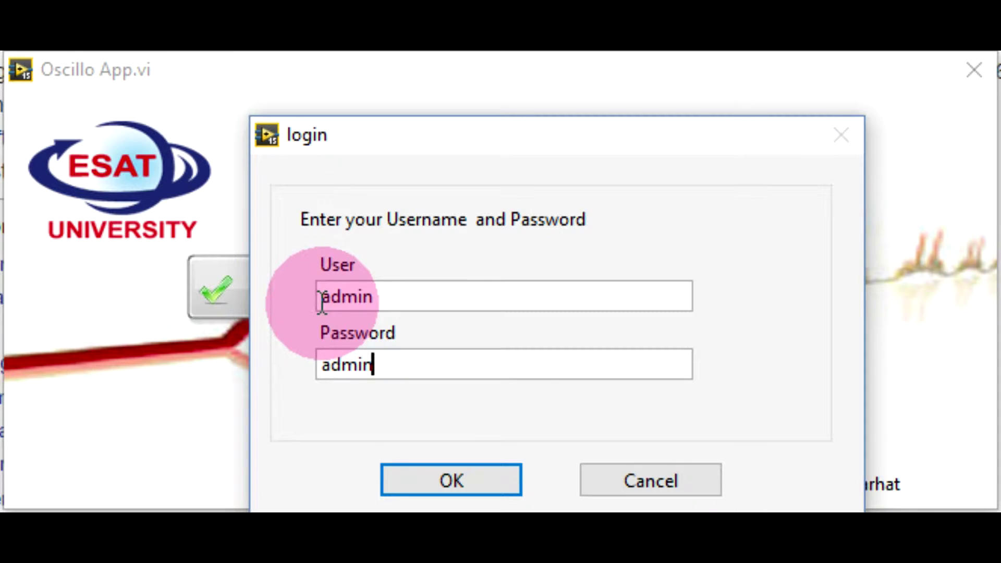
pyautogui.click(409, 478)
pyautogui.click(524, 339)
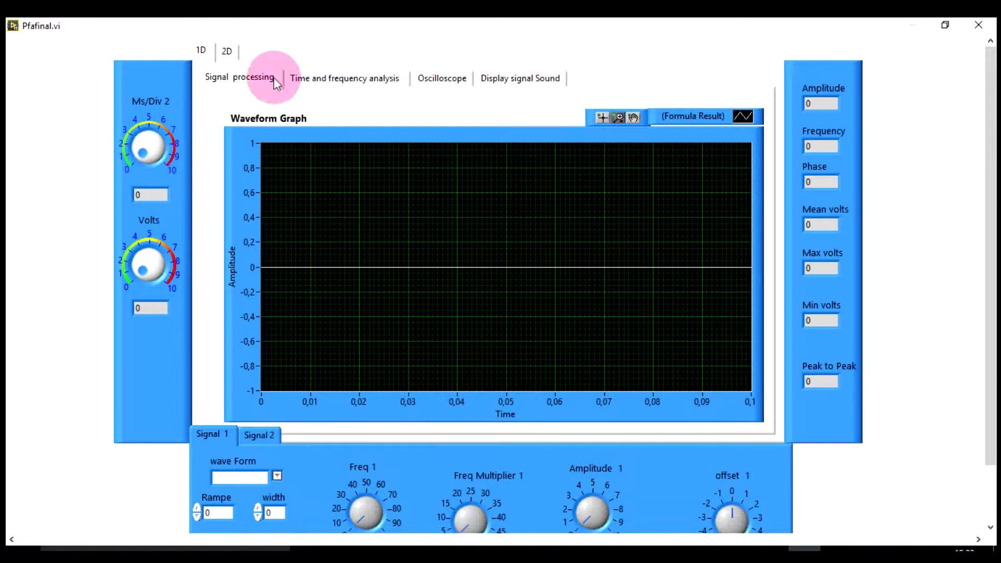
# Glance at the 2D image processing view, then return to the 1D signal page.
pyautogui.click(228, 50)
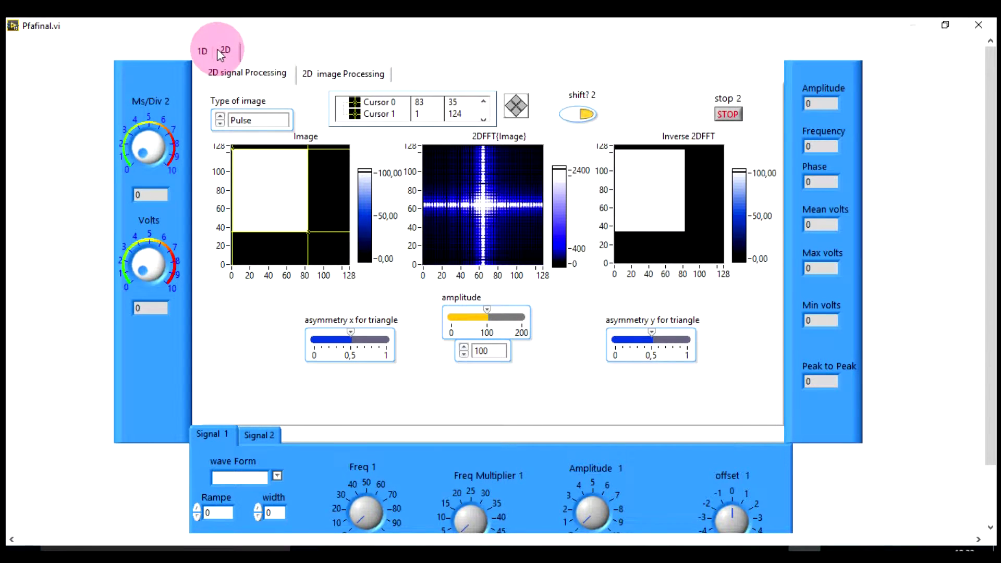
pyautogui.click(205, 51)
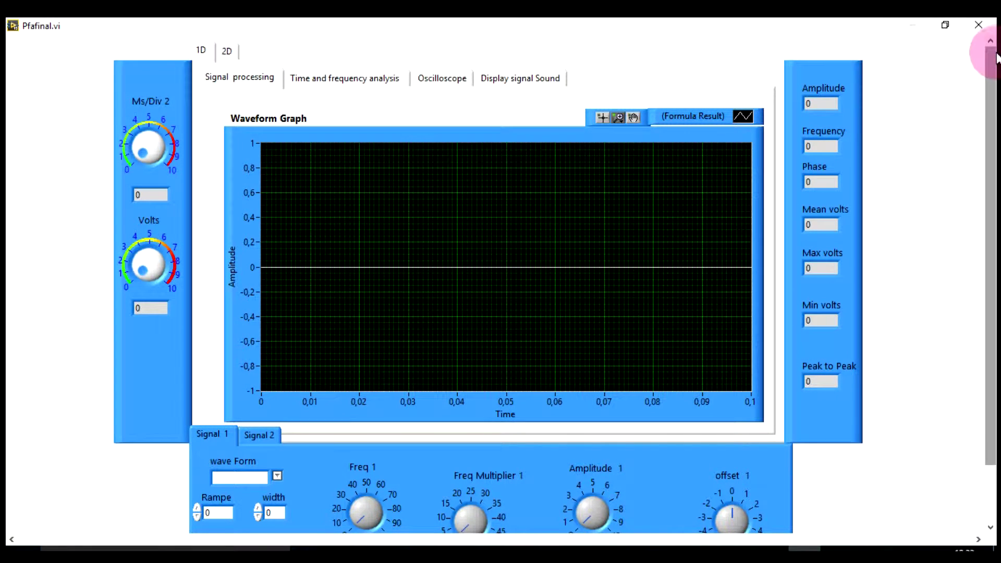
pyautogui.moveTo(996, 118); pyautogui.dragTo(996, 207)
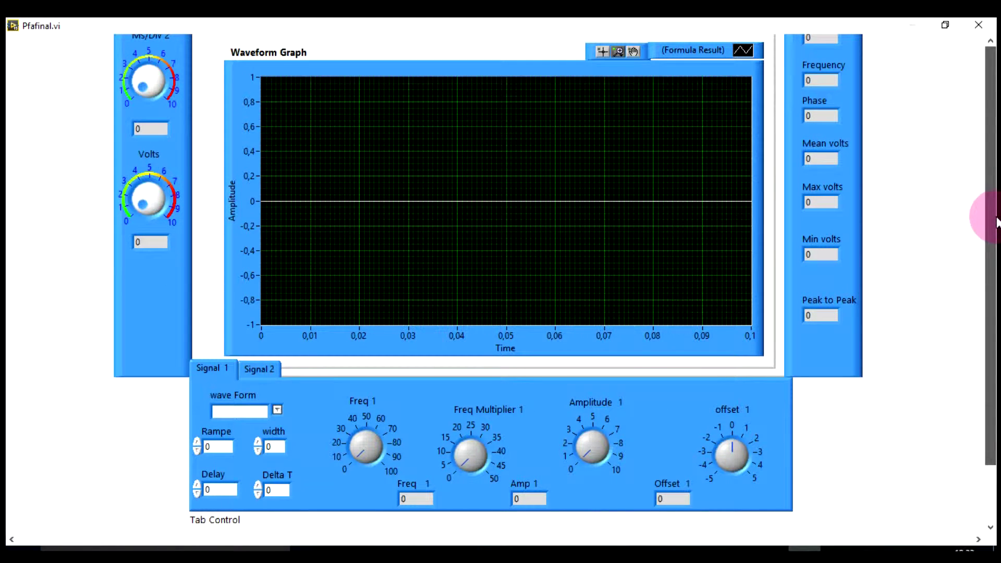
pyautogui.scroll(3, 977, 104)
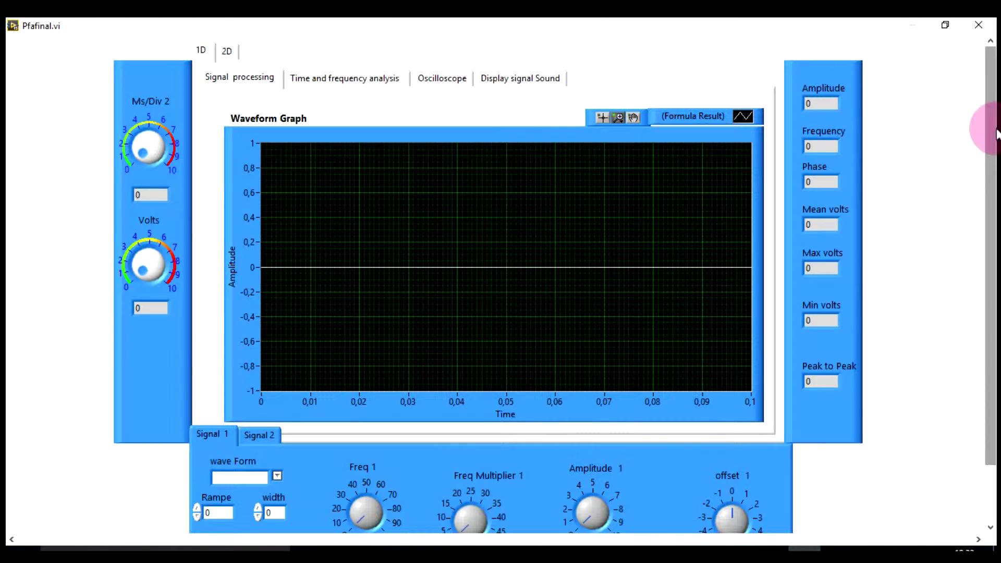
pyautogui.scroll(-3, 983, 130)
# Set Signal 1 to a 2-square wave with frequency 22.99 and amplitude 0.805.
pyautogui.click(277, 410)
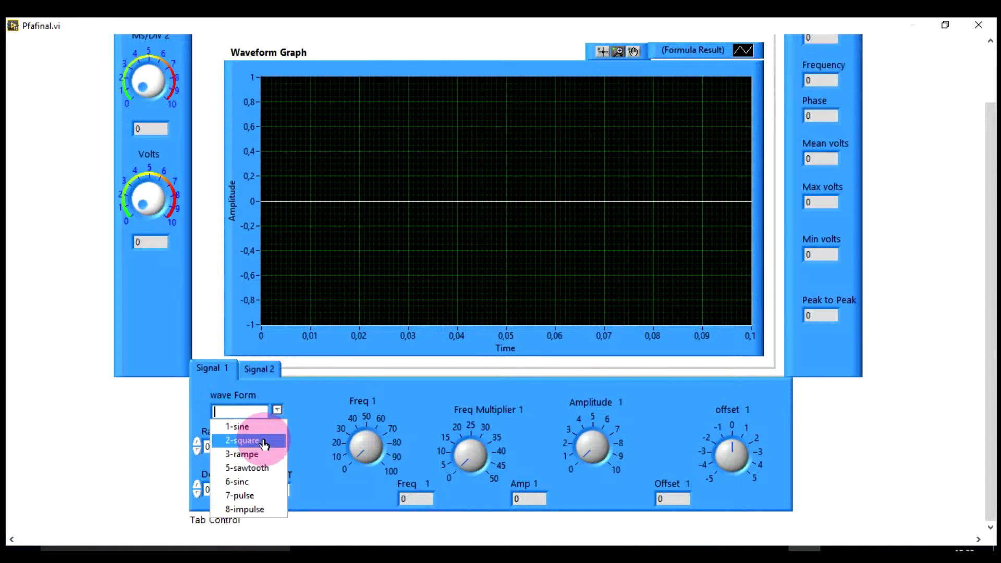
pyautogui.click(265, 442)
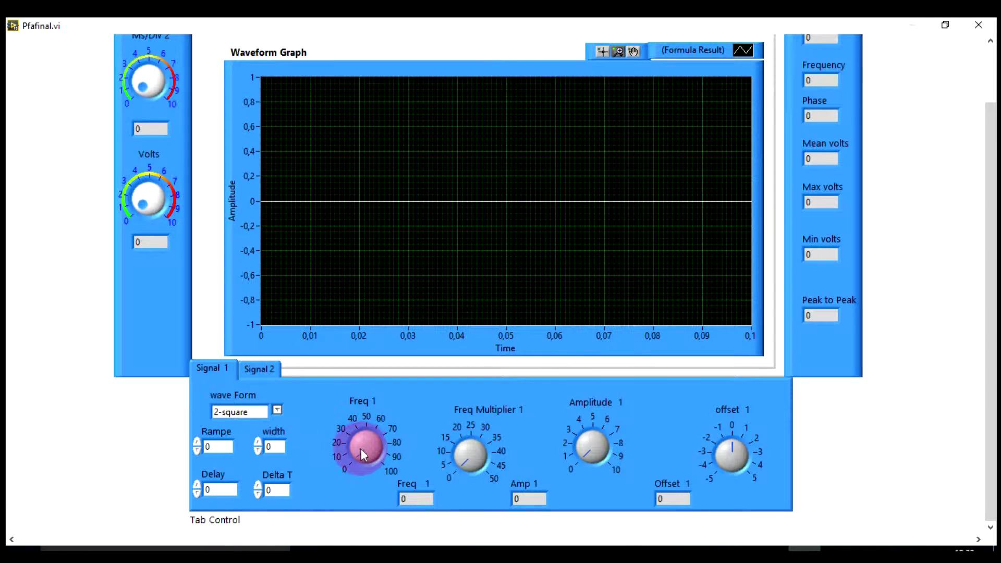
pyautogui.moveTo(359, 446); pyautogui.dragTo(355, 456)
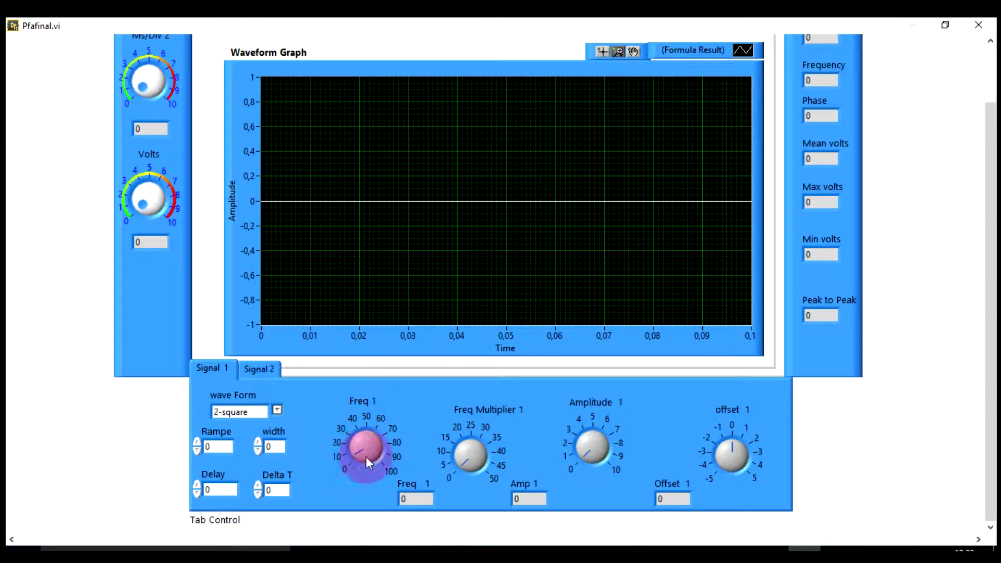
pyautogui.moveTo(455, 470); pyautogui.dragTo(460, 465)
pyautogui.moveTo(584, 453); pyautogui.dragTo(577, 450)
pyautogui.click(251, 370)
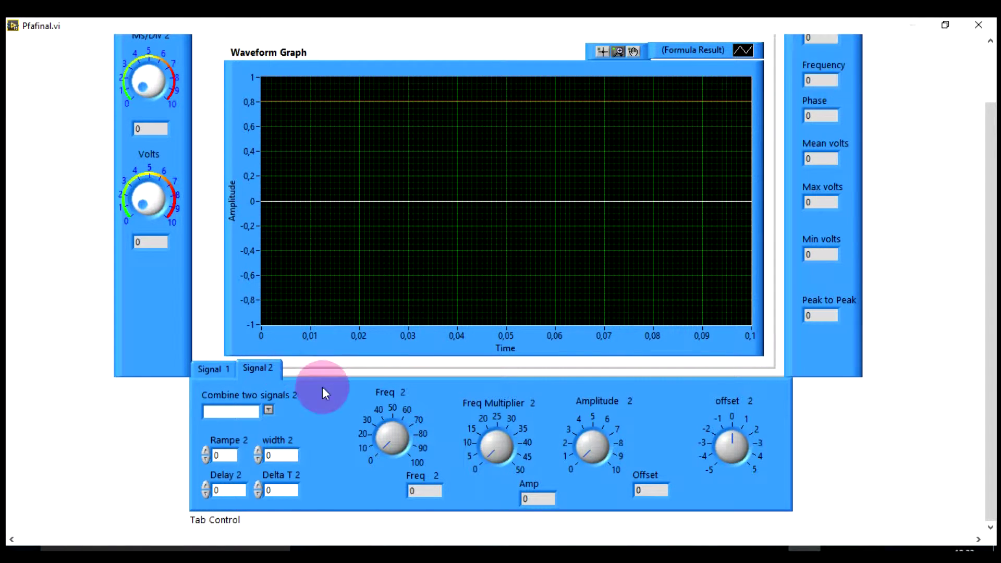
# Make Signal 2 a 1-sine at frequency 3.68 with amplitude about 0.99.
pyautogui.click(269, 410)
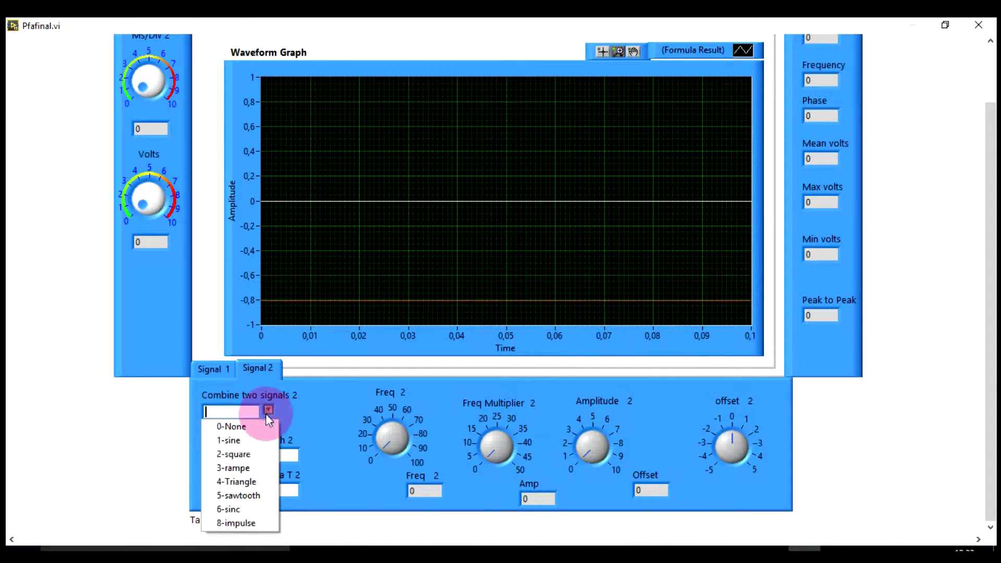
pyautogui.click(241, 449)
pyautogui.click(223, 372)
pyautogui.click(265, 369)
pyautogui.click(383, 448)
pyautogui.moveTo(380, 444); pyautogui.dragTo(377, 442)
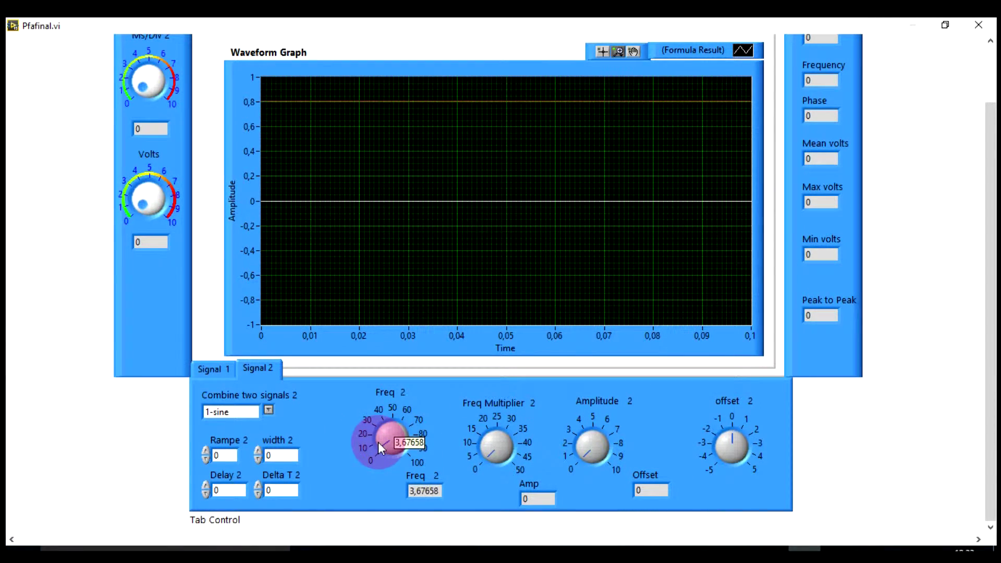
pyautogui.moveTo(484, 451); pyautogui.dragTo(480, 452)
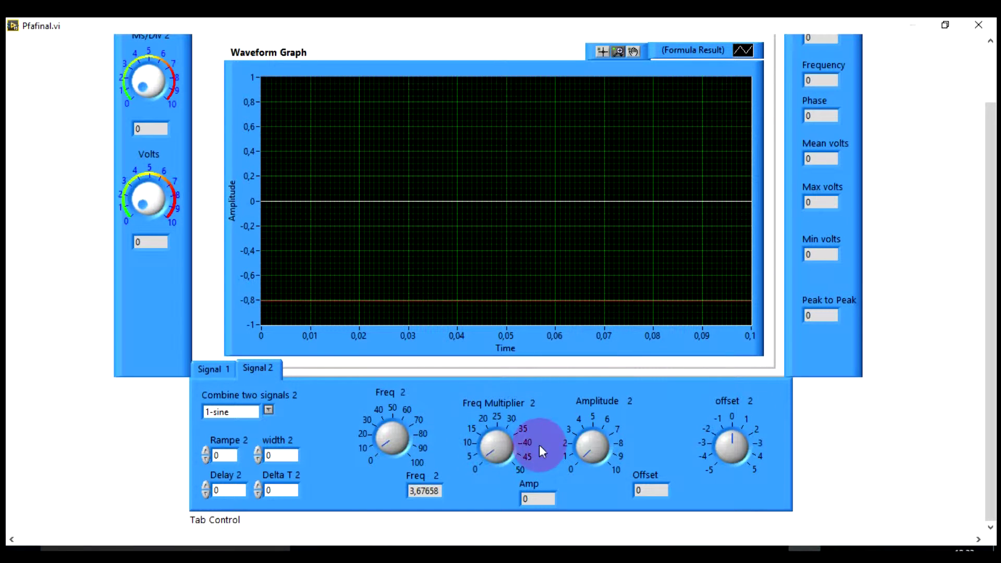
pyautogui.moveTo(578, 452); pyautogui.dragTo(579, 447)
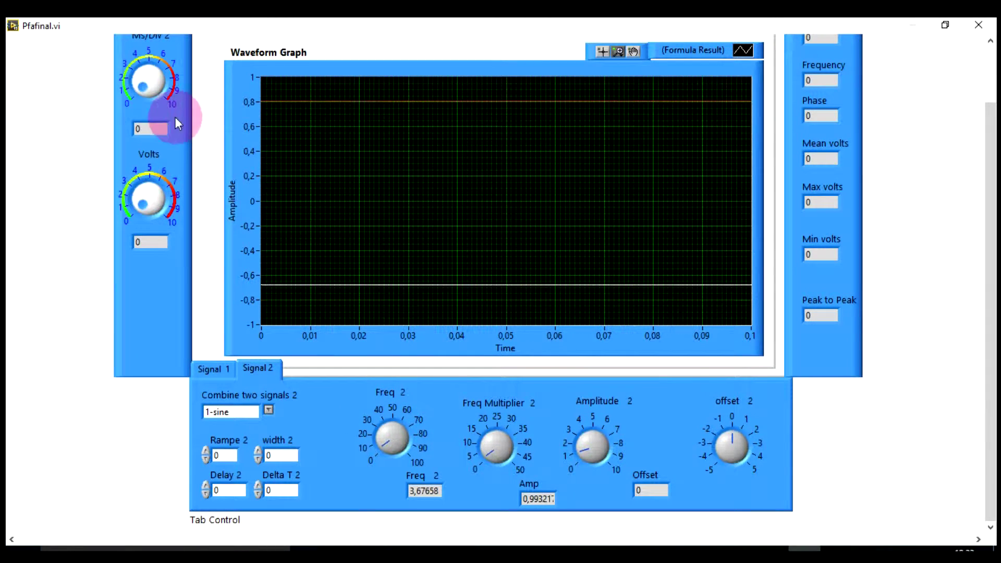
pyautogui.scroll(2, 993, 156)
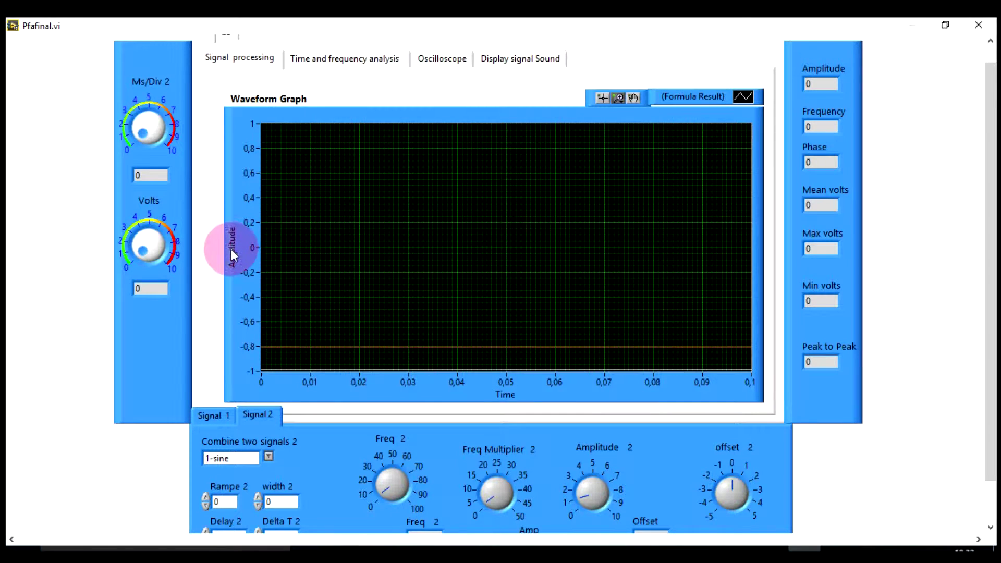
# Set the waveform graph display to 5 ms/div and 2 volts.
pyautogui.moveTo(148, 143)
pyautogui.mouseDown()
pyautogui.moveTo(145, 123)
pyautogui.moveTo(147, 156)
pyautogui.mouseUp()
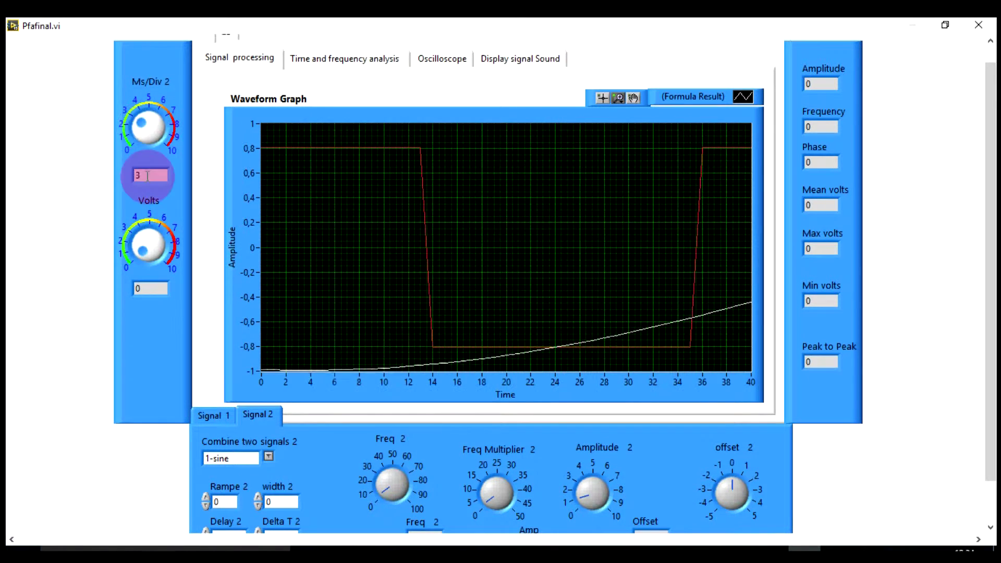
pyautogui.moveTo(137, 250); pyautogui.dragTo(135, 244)
pyautogui.moveTo(146, 125)
pyautogui.mouseDown()
pyautogui.moveTo(156, 128)
pyautogui.moveTo(319, 432)
pyautogui.moveTo(206, 116)
pyautogui.moveTo(147, 125)
pyautogui.mouseUp()
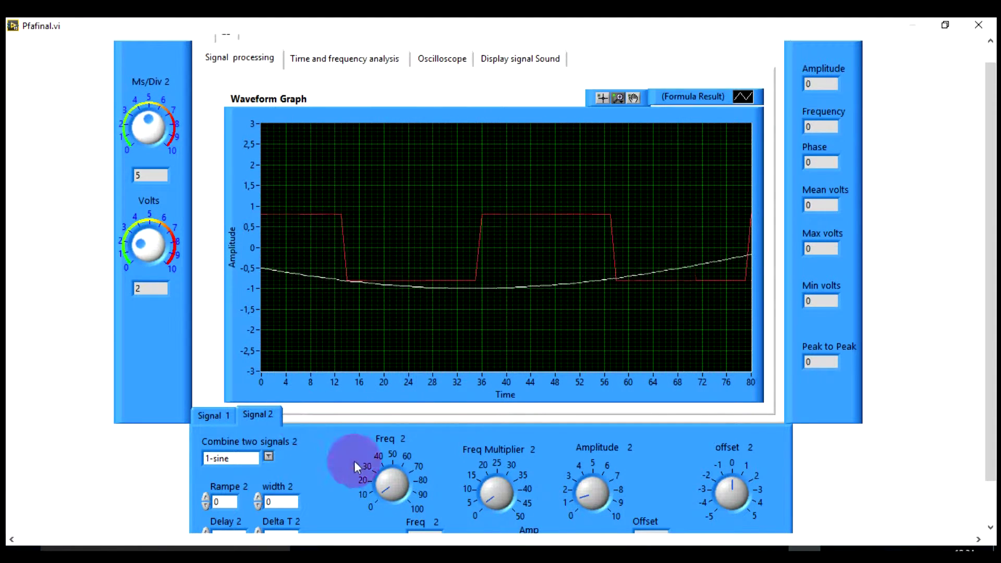
# Raise Signal 2's sine frequency to about 22.
pyautogui.click(386, 496)
pyautogui.moveTo(386, 496); pyautogui.dragTo(377, 487)
pyautogui.scroll(2, 994, 261)
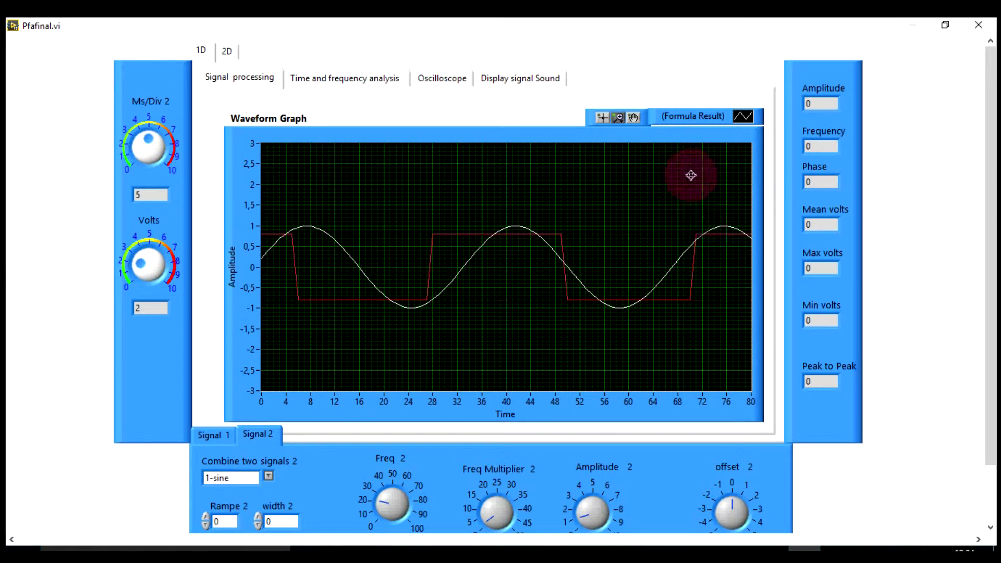
# Export the Waveform Graph's plotted data with Export Data To Excel.
pyautogui.rightClick(558, 264)
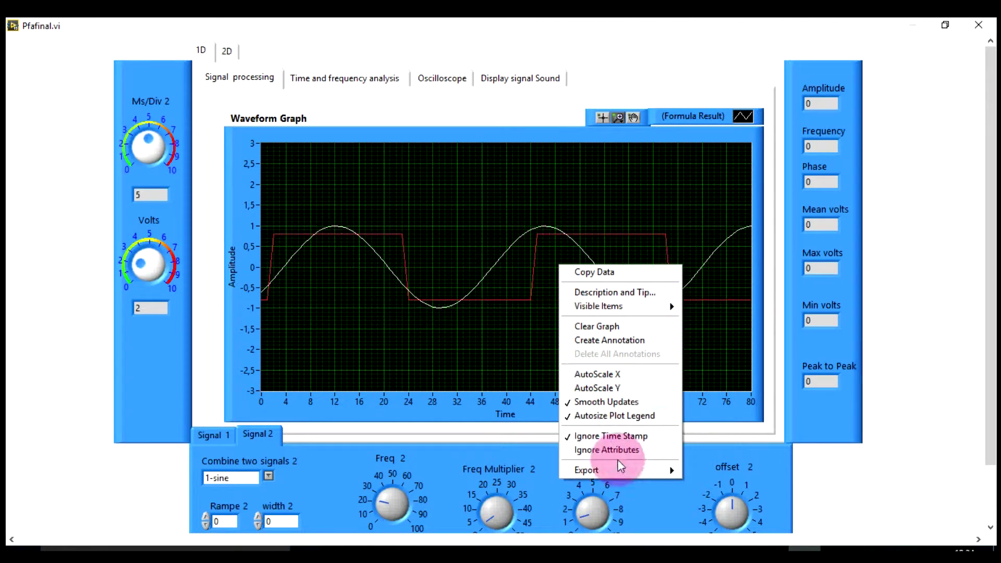
pyautogui.moveTo(673, 471)
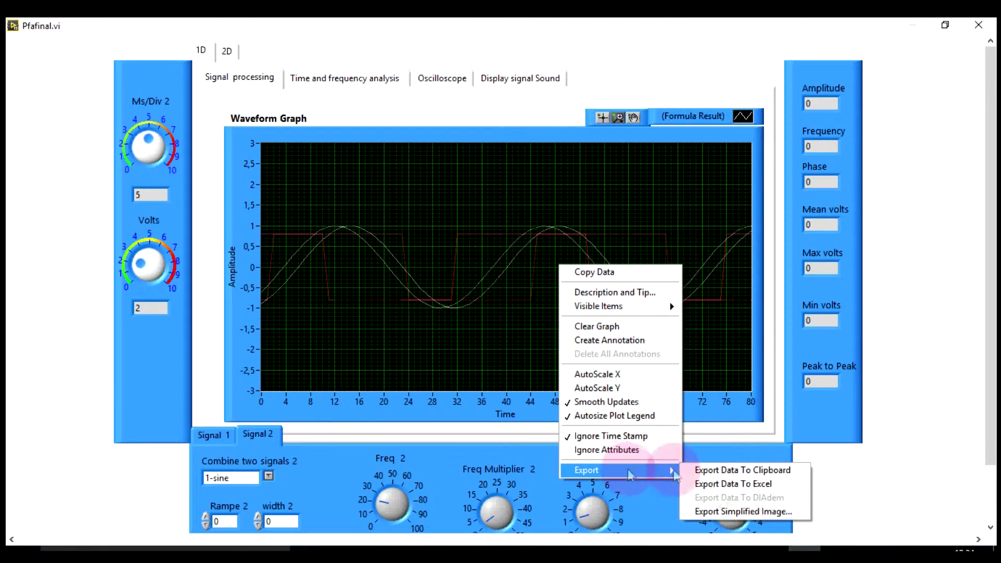
pyautogui.click(725, 486)
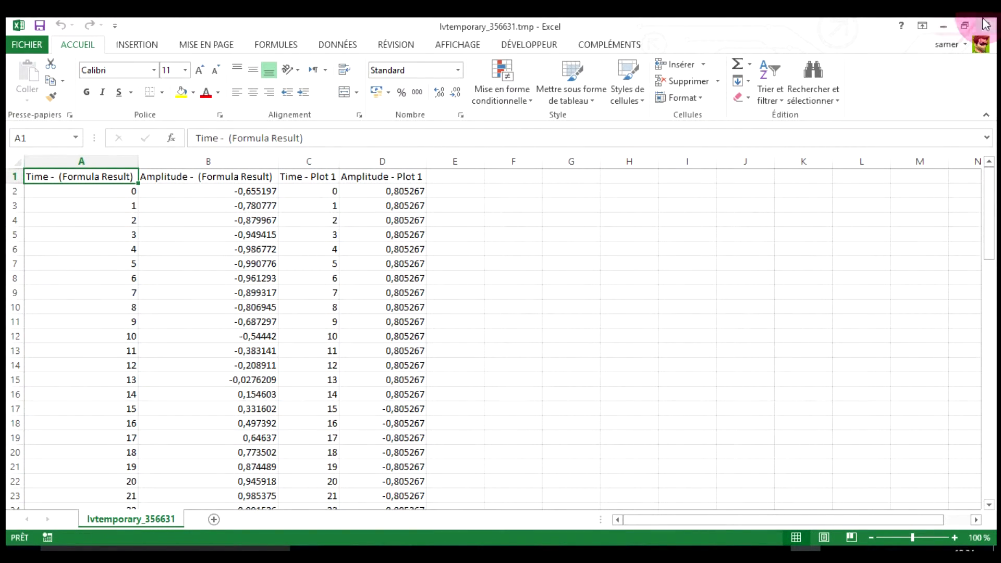
# Review the exported time and amplitude columns, then minimize Excel.
pyautogui.click(946, 24)
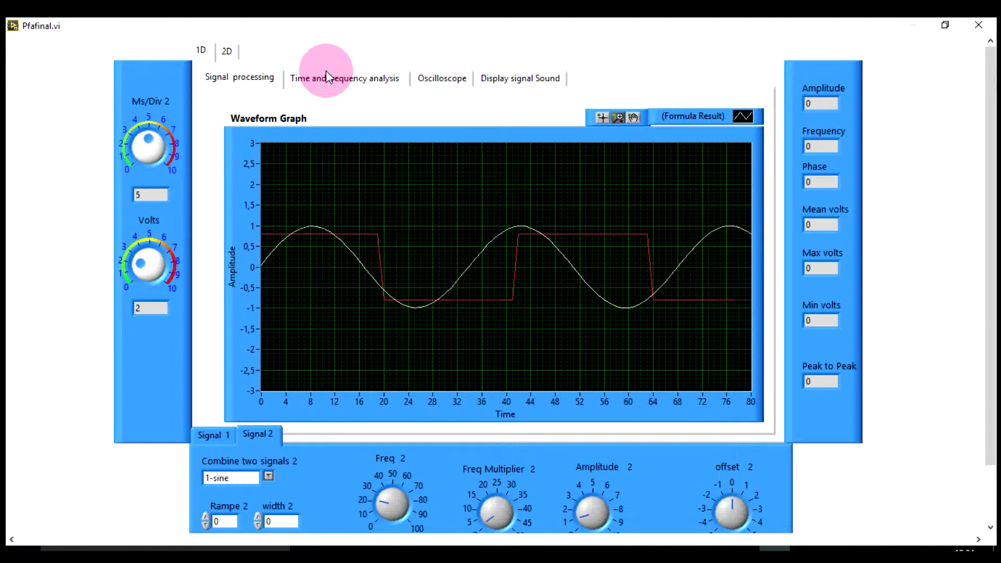
# Run FFT&SHIFT on the Time and frequency analysis page with shift toggled off.
pyautogui.click(327, 76)
pyautogui.click(386, 137)
pyautogui.click(376, 150)
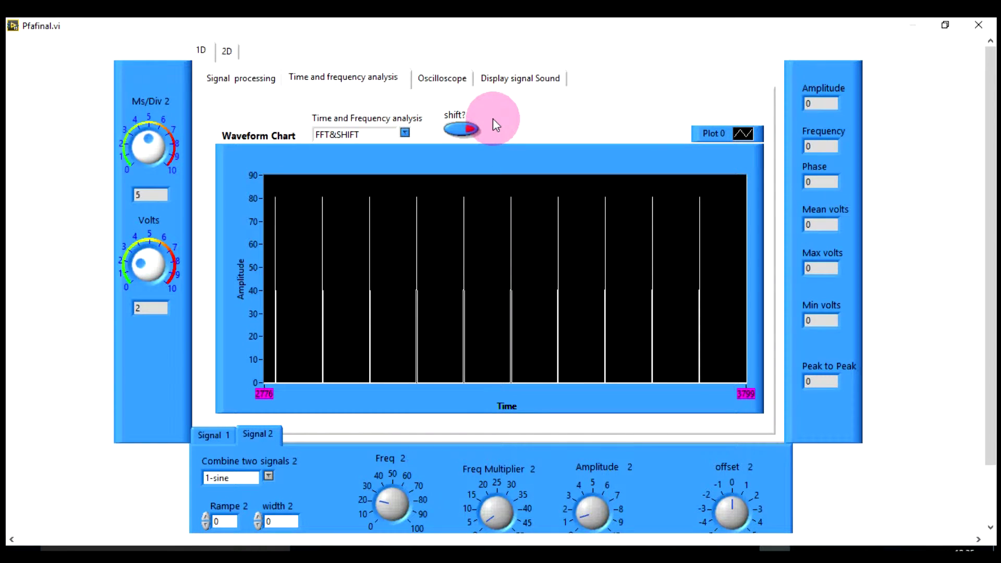
pyautogui.click(471, 129)
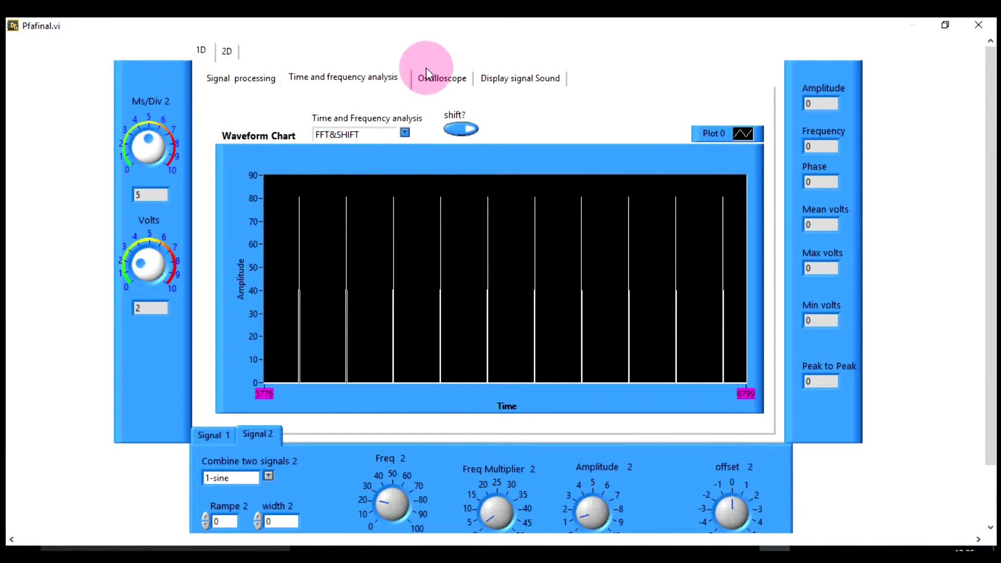
# Open the Oscilloscope page and move the save dialog off the graph.
pyautogui.click(441, 76)
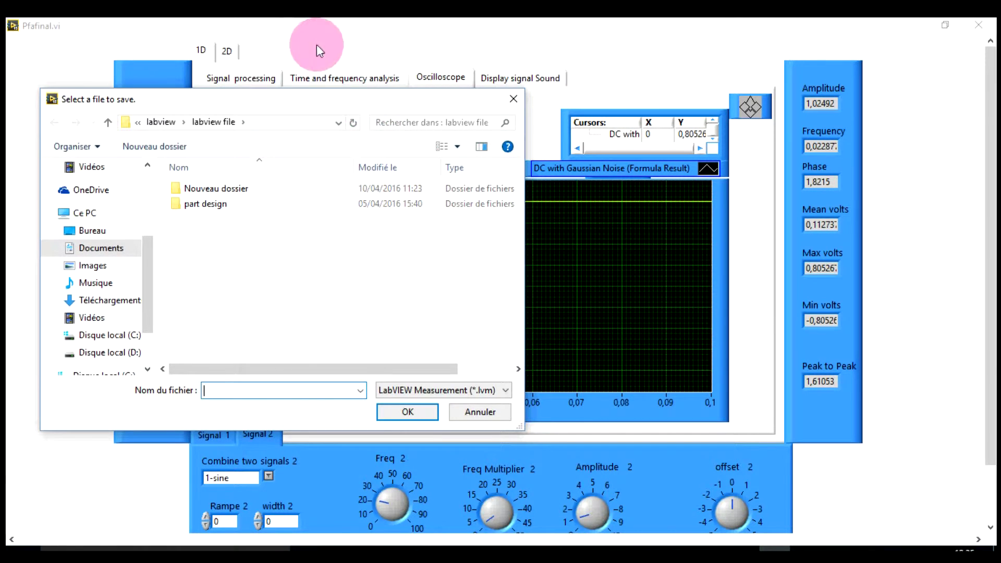
pyautogui.moveTo(521, 89); pyautogui.dragTo(535, 194)
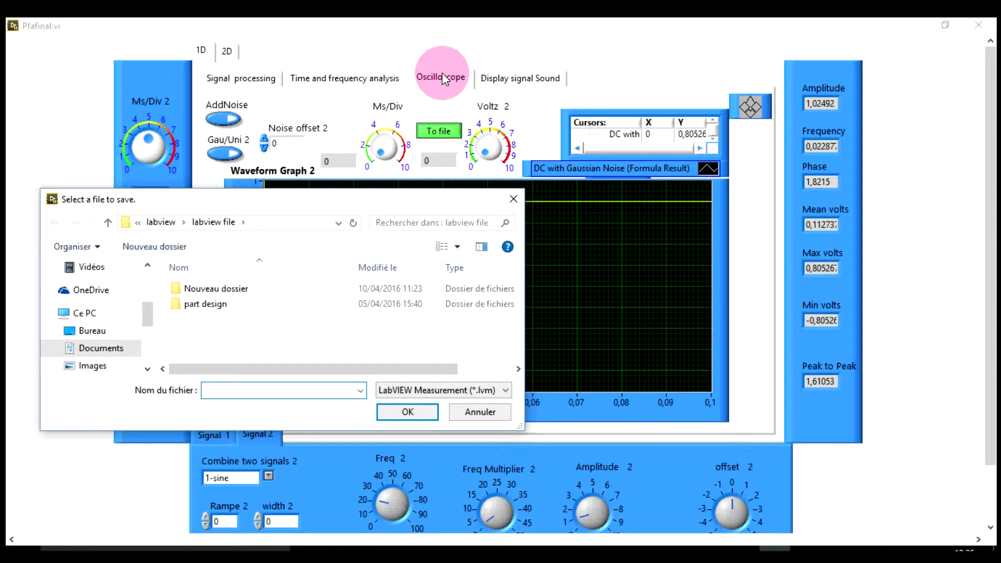
pyautogui.moveTo(346, 197); pyautogui.dragTo(642, 102)
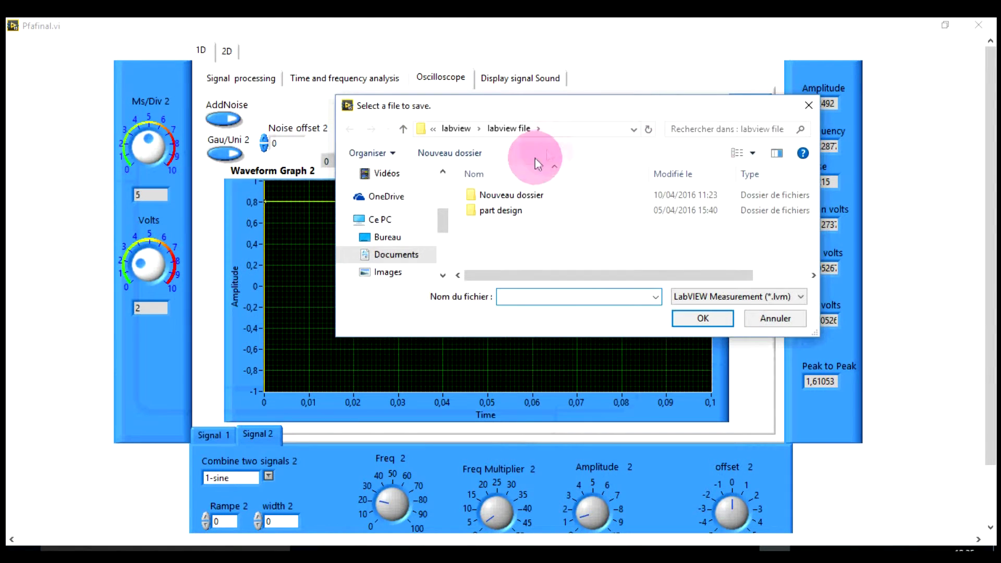
# Save the measurement to test1.lvm inside Nouveau dossier\Nouveau dossier.
pyautogui.doubleClick(524, 198)
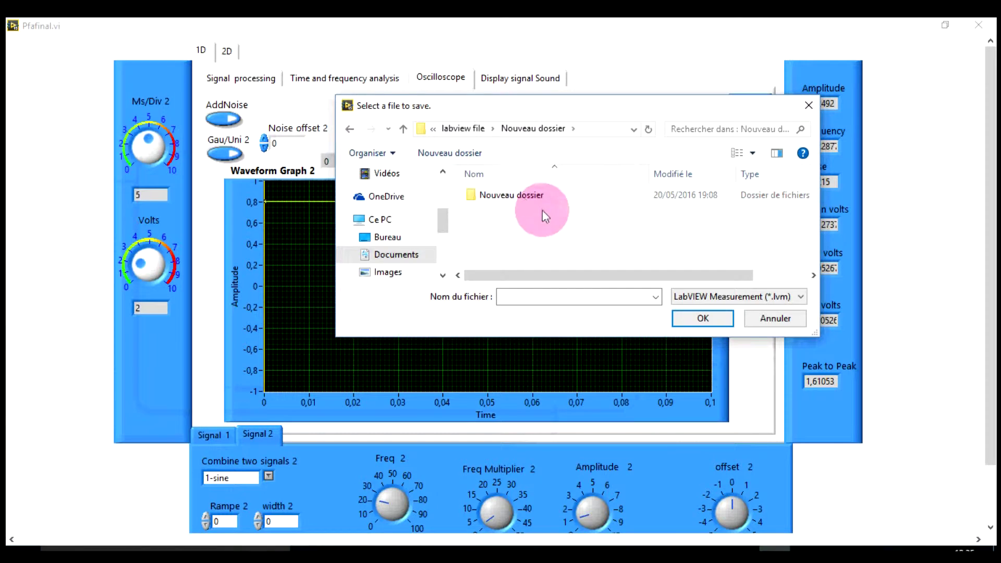
pyautogui.doubleClick(509, 196)
pyautogui.moveTo(816, 195); pyautogui.dragTo(813, 258)
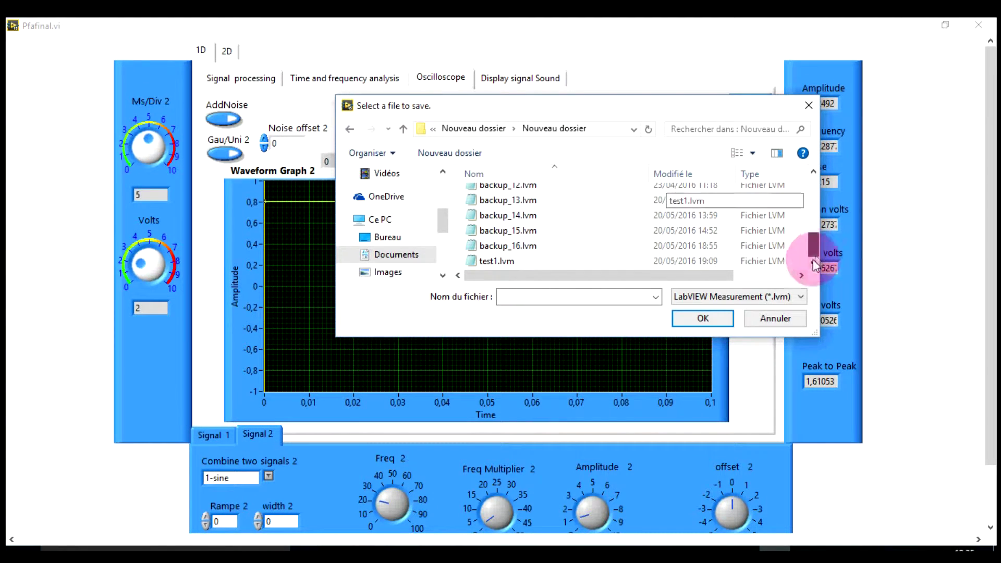
pyautogui.click(533, 264)
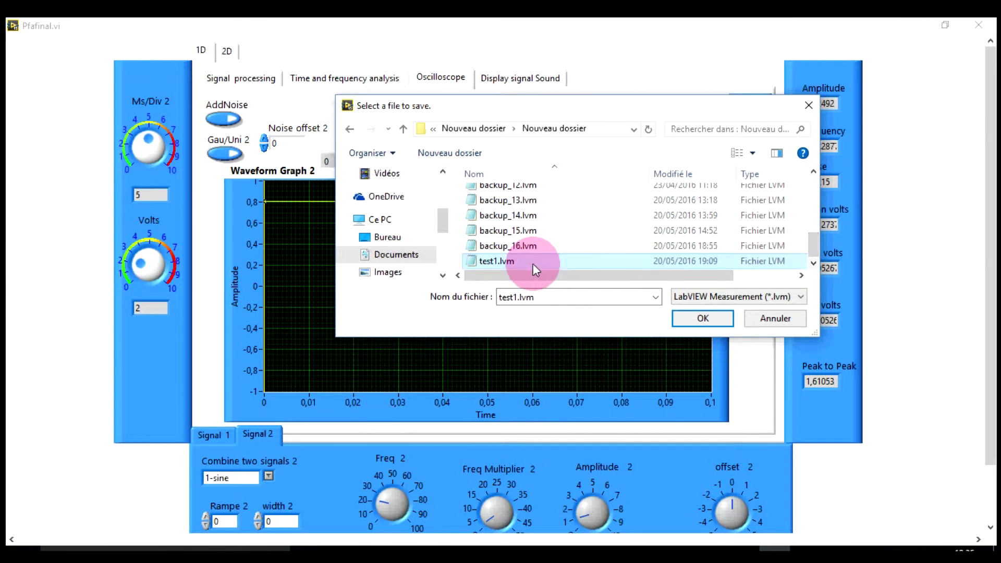
pyautogui.click(704, 319)
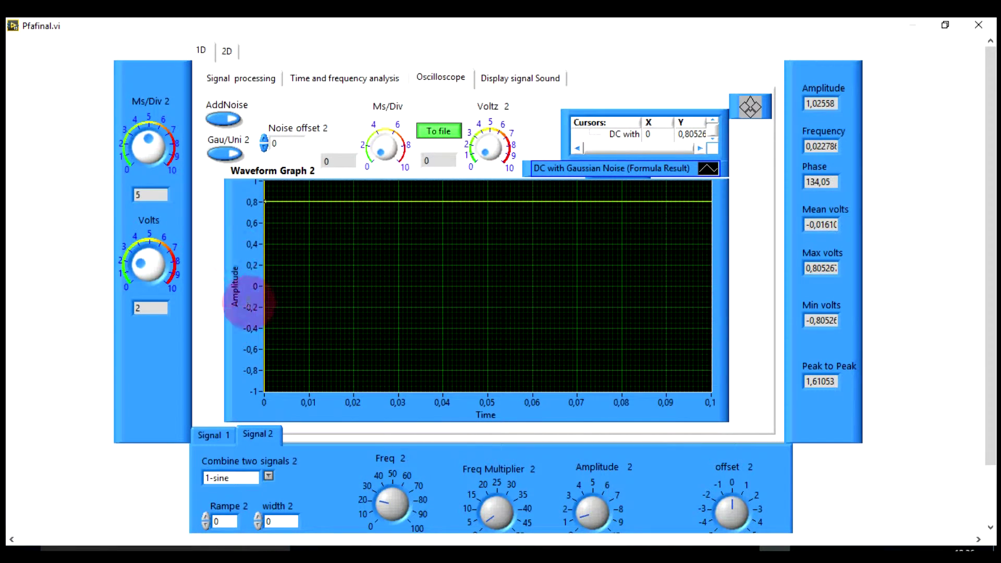
# Write the signal to file, set 4 ms/div and 1 volt/div, and enable AddNoise.
pyautogui.click(436, 133)
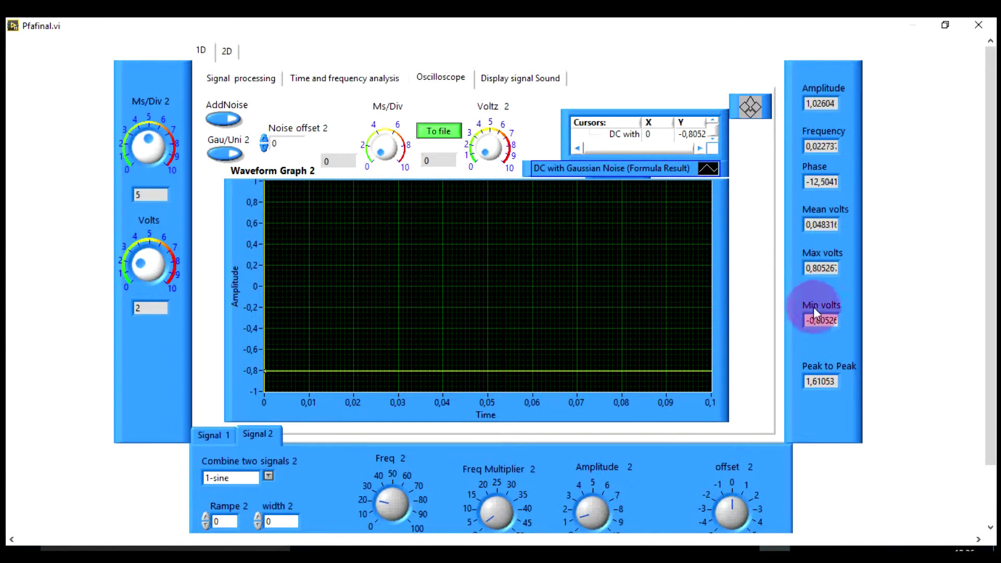
pyautogui.moveTo(380, 157); pyautogui.dragTo(401, 130)
pyautogui.moveTo(494, 168); pyautogui.dragTo(484, 150)
pyautogui.click(416, 162)
pyautogui.moveTo(416, 162); pyautogui.dragTo(363, 163)
pyautogui.click(236, 123)
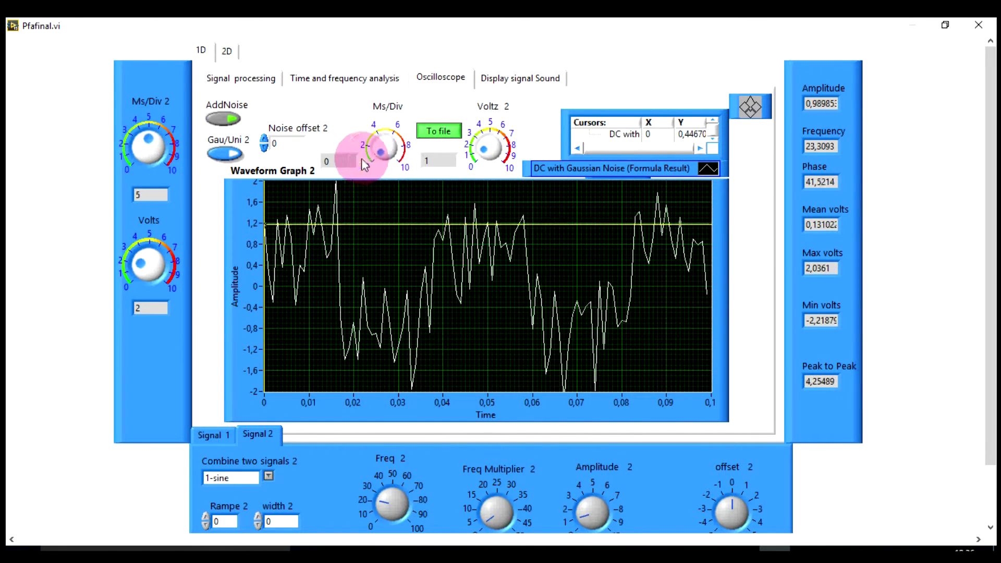
# Toggle the noise between uniform and Gaussian, then remove noise and set 3 per division.
pyautogui.click(225, 154)
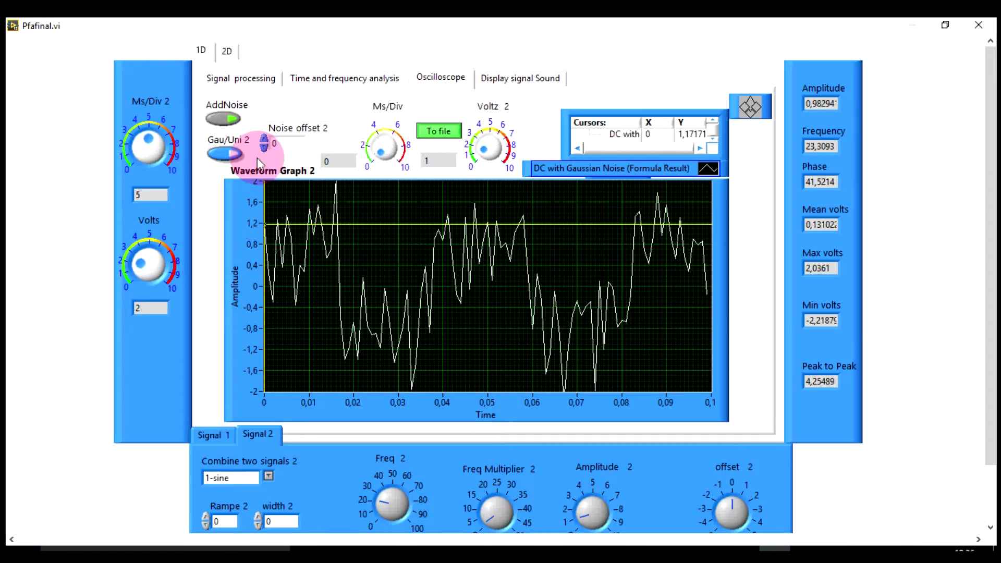
pyautogui.click(227, 155)
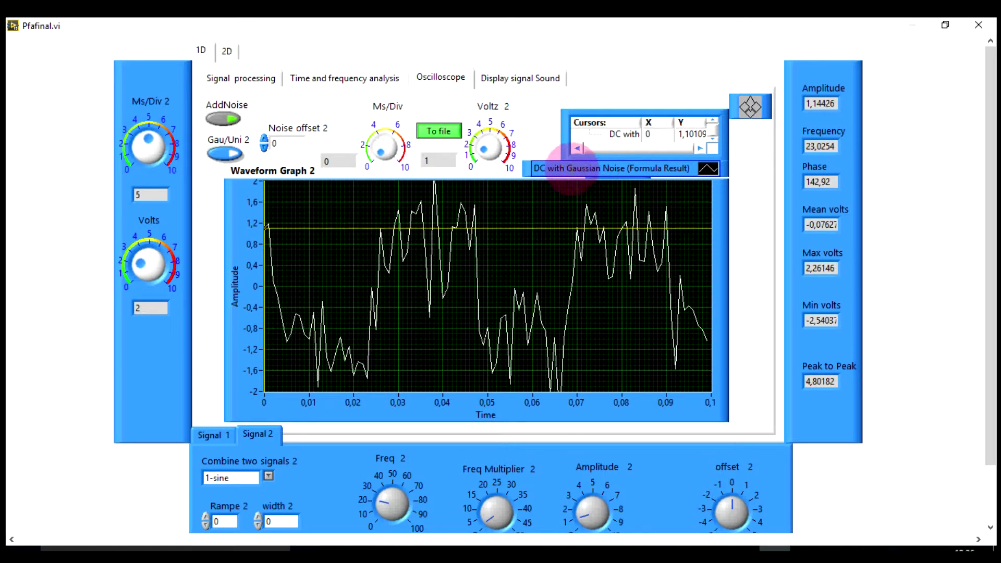
pyautogui.click(226, 154)
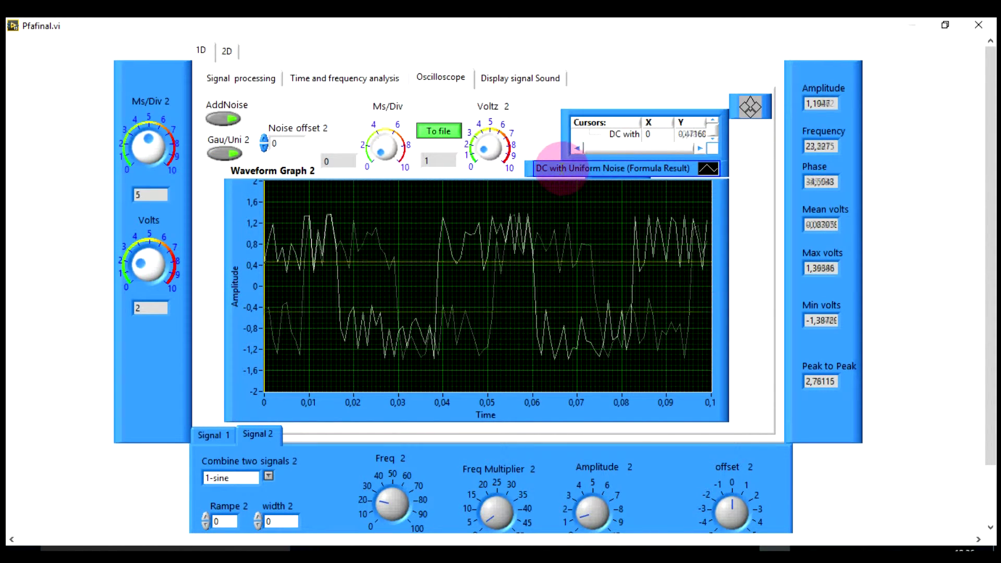
pyautogui.click(225, 119)
pyautogui.moveTo(405, 156); pyautogui.dragTo(380, 148)
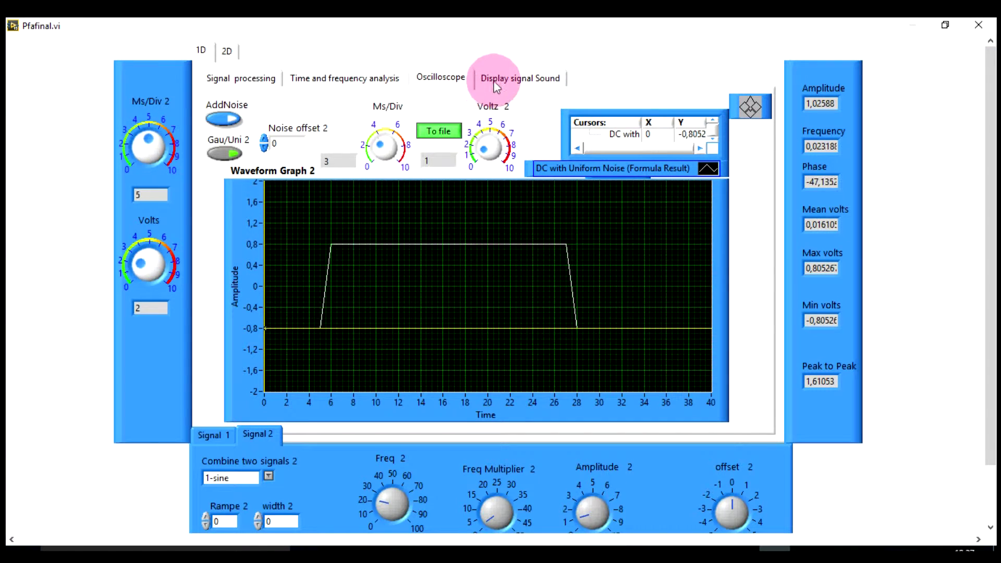
# On the Sound display page, switch the signal type to Random and set the frequency range to 16 kHz.
pyautogui.click(528, 80)
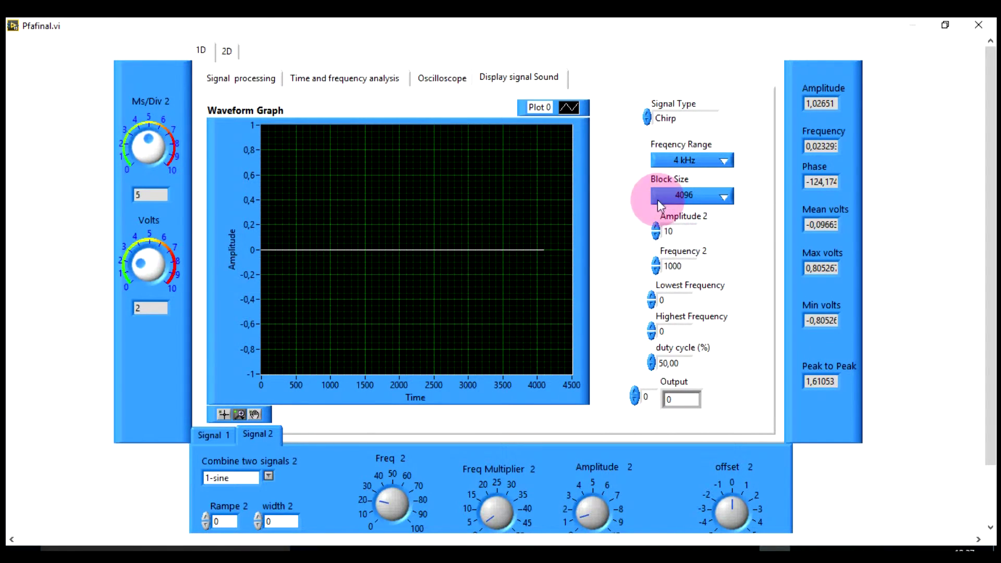
pyautogui.click(648, 116)
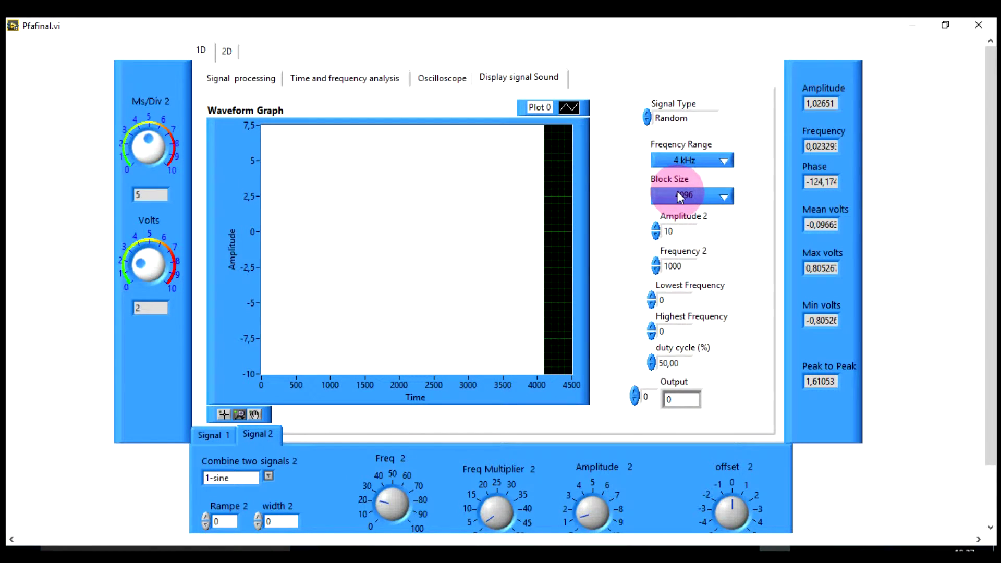
pyautogui.click(691, 160)
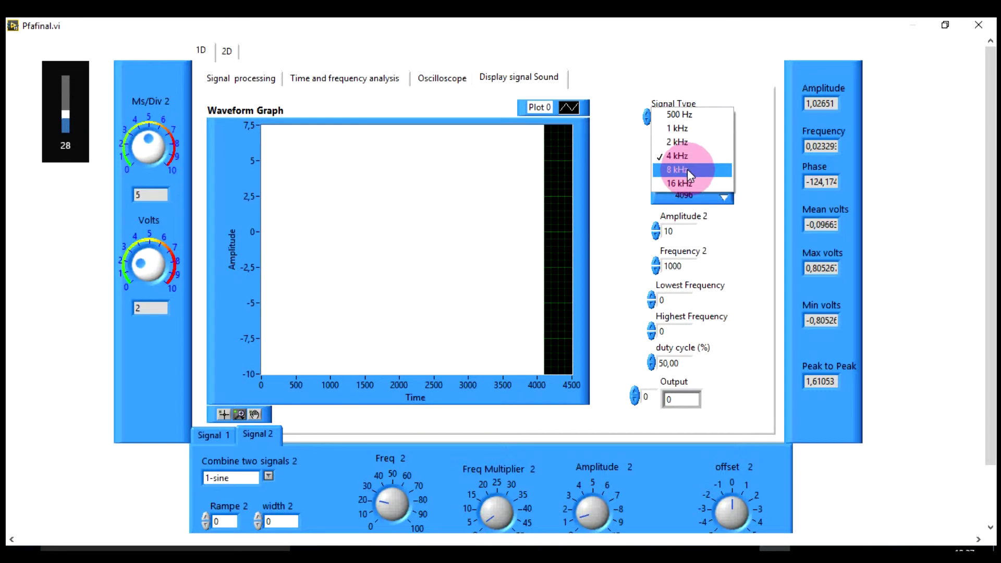
pyautogui.click(687, 169)
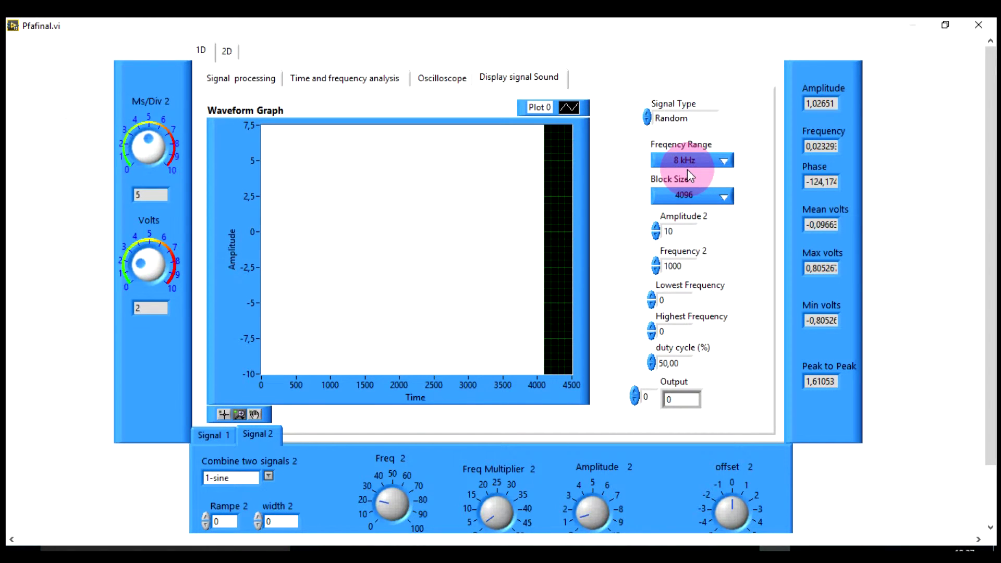
pyautogui.click(686, 160)
pyautogui.click(684, 172)
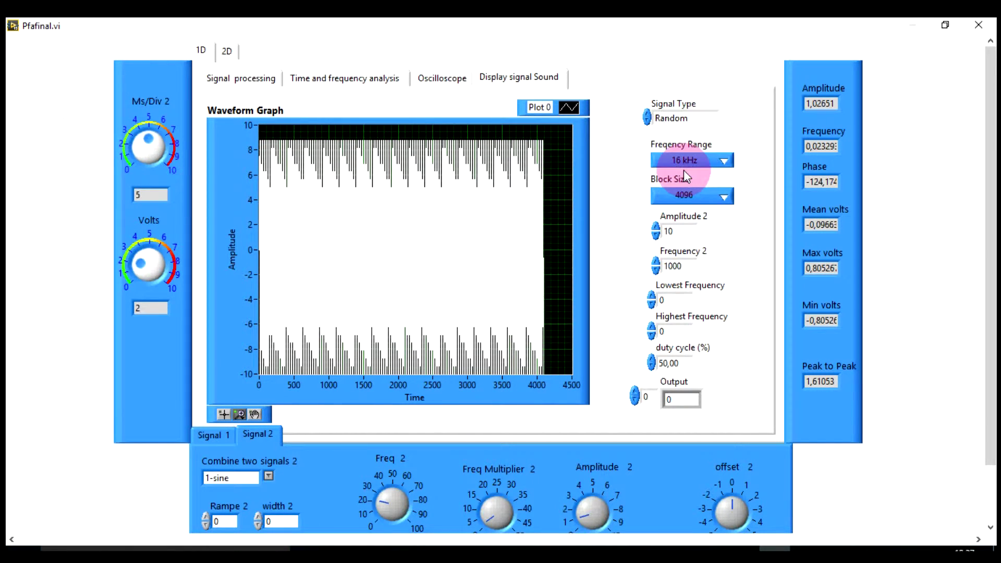
# Set the block size to 500 and switch the signal type to Chirp.
pyautogui.click(677, 195)
pyautogui.click(677, 219)
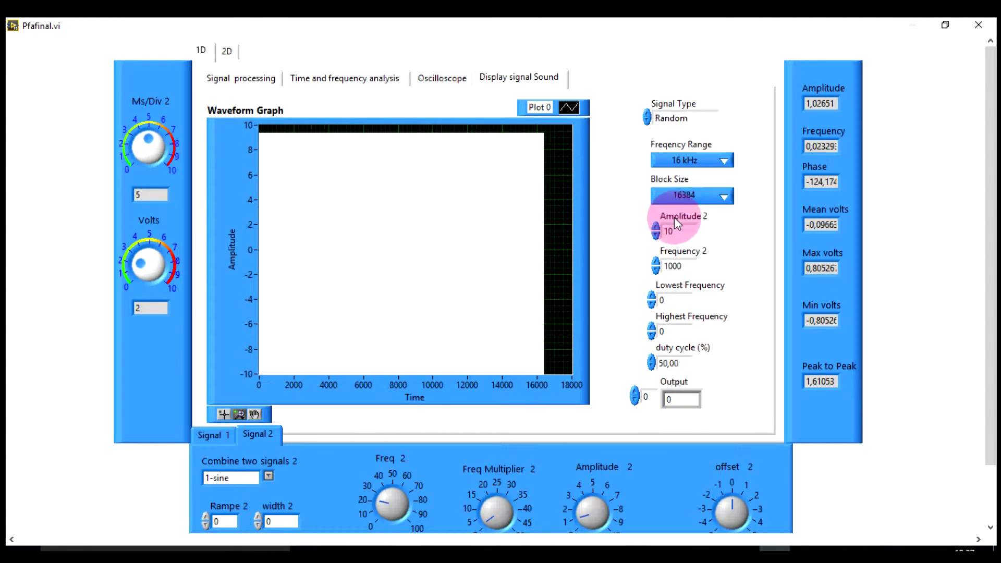
pyautogui.click(678, 195)
pyautogui.click(679, 149)
pyautogui.click(680, 196)
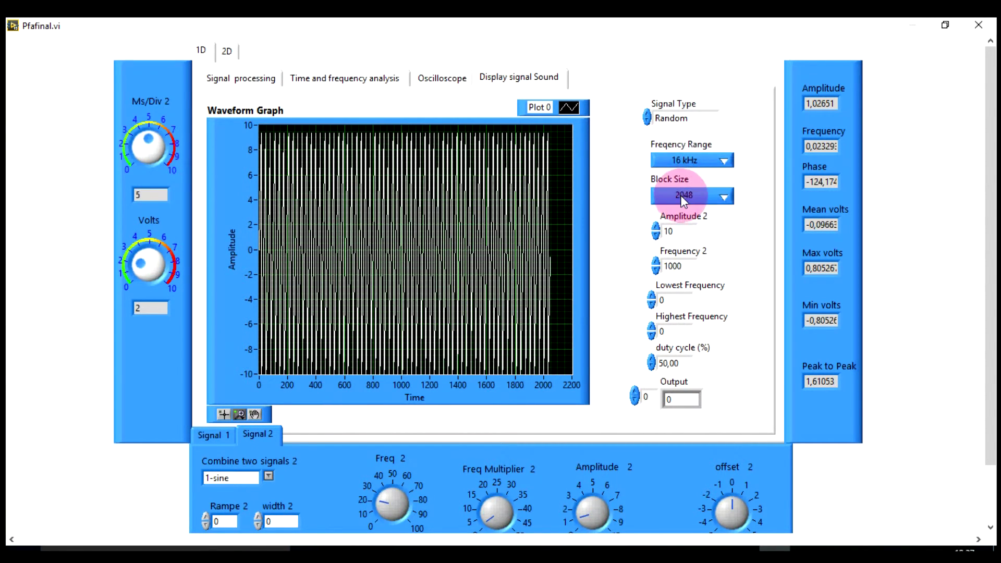
pyautogui.click(681, 168)
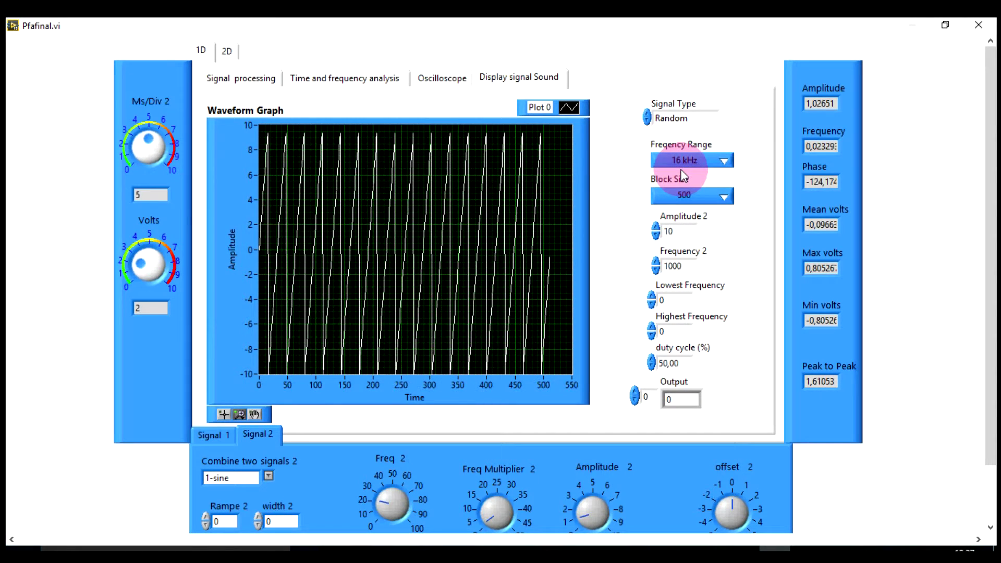
pyautogui.click(647, 123)
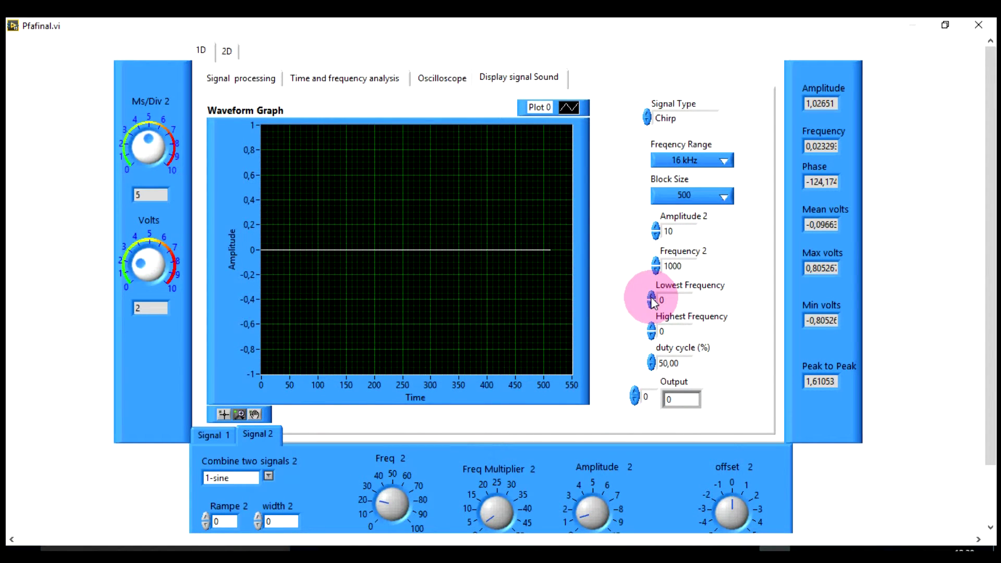
# Raise the lowest frequency to 17 and the highest to 9, and set block size 8192.
pyautogui.click(652, 299)
pyautogui.click(652, 298)
pyautogui.click(652, 298)
pyautogui.click(652, 298)
pyautogui.click(652, 298)
pyautogui.click(652, 298)
pyautogui.click(652, 298)
pyautogui.click(652, 329)
pyautogui.click(652, 328)
pyautogui.click(652, 328)
pyautogui.click(652, 329)
pyautogui.click(652, 328)
pyautogui.click(652, 329)
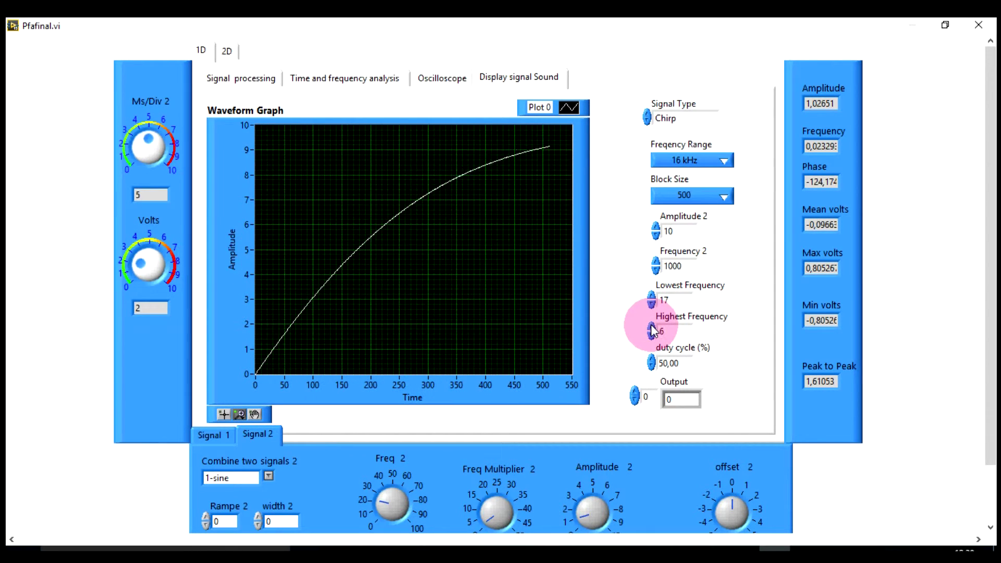
pyautogui.click(652, 330)
pyautogui.click(652, 330)
pyautogui.click(652, 329)
pyautogui.click(684, 196)
pyautogui.click(672, 249)
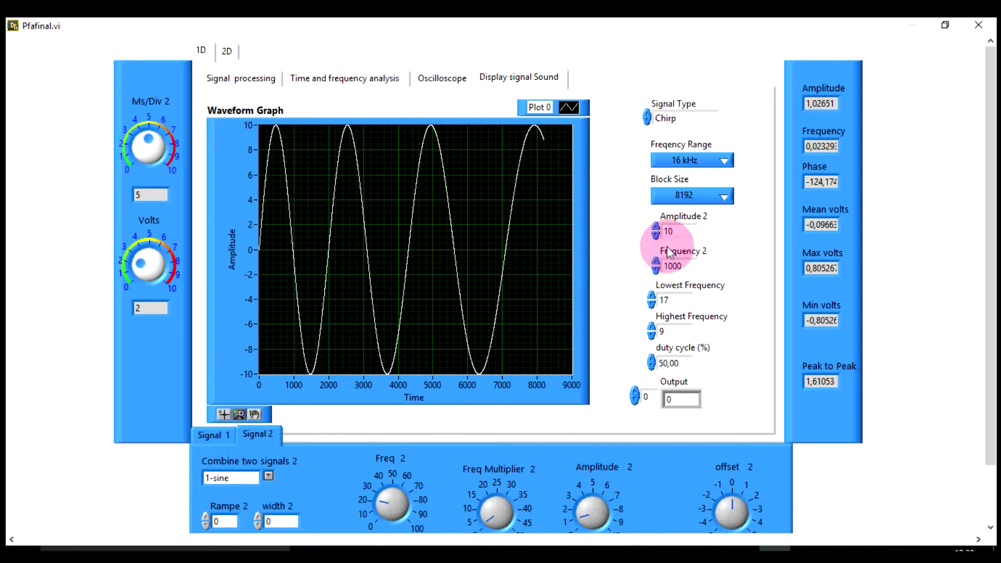
# Raise the chirp's highest frequency to 31.
pyautogui.click(652, 329)
pyautogui.click(652, 329)
pyautogui.click(652, 328)
pyautogui.click(652, 329)
pyautogui.click(652, 329)
pyautogui.click(652, 329)
pyautogui.click(652, 328)
pyautogui.click(652, 328)
pyautogui.click(652, 329)
pyautogui.click(652, 330)
pyautogui.click(652, 329)
pyautogui.click(652, 330)
pyautogui.click(652, 330)
pyautogui.click(652, 330)
pyautogui.click(652, 330)
pyautogui.click(652, 329)
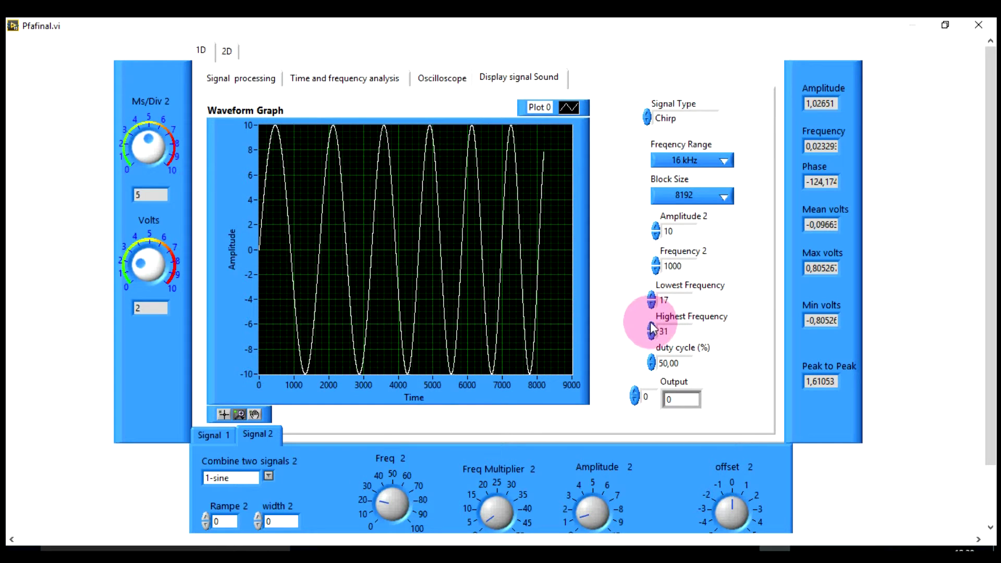
# Raise the chirp's lowest frequency to 43.
pyautogui.click(652, 298)
pyautogui.click(652, 298)
pyautogui.click(652, 298)
pyautogui.click(652, 298)
pyautogui.click(652, 299)
pyautogui.click(652, 298)
pyautogui.click(652, 298)
pyautogui.click(652, 298)
pyautogui.click(652, 298)
pyautogui.click(652, 298)
pyautogui.click(652, 298)
pyautogui.click(652, 299)
pyautogui.click(652, 298)
pyautogui.click(652, 299)
pyautogui.click(652, 298)
pyautogui.click(652, 299)
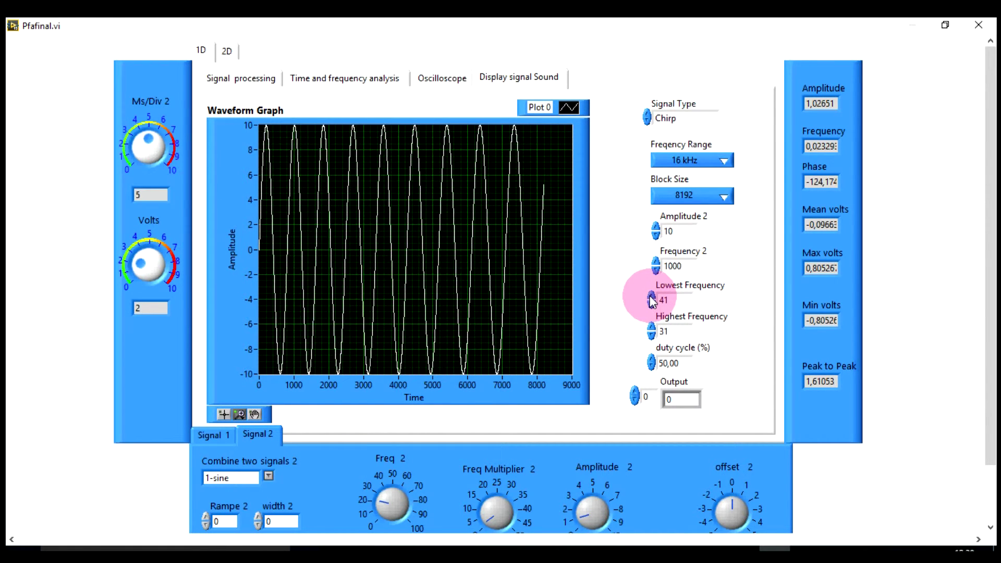
pyautogui.click(652, 298)
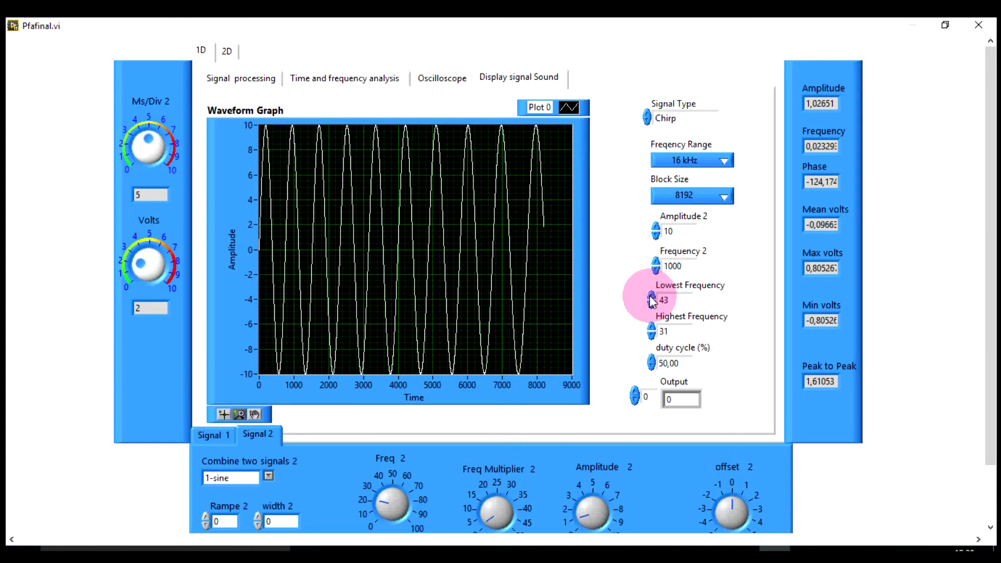
pyautogui.click(652, 298)
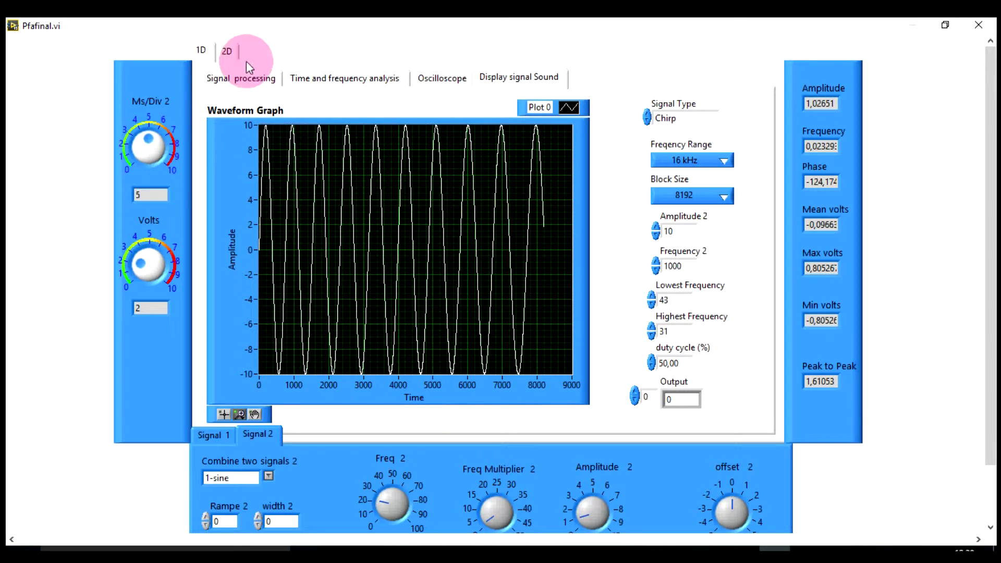
# On the 2D page, show a Triangle image at amplitude 111,34.
pyautogui.click(227, 52)
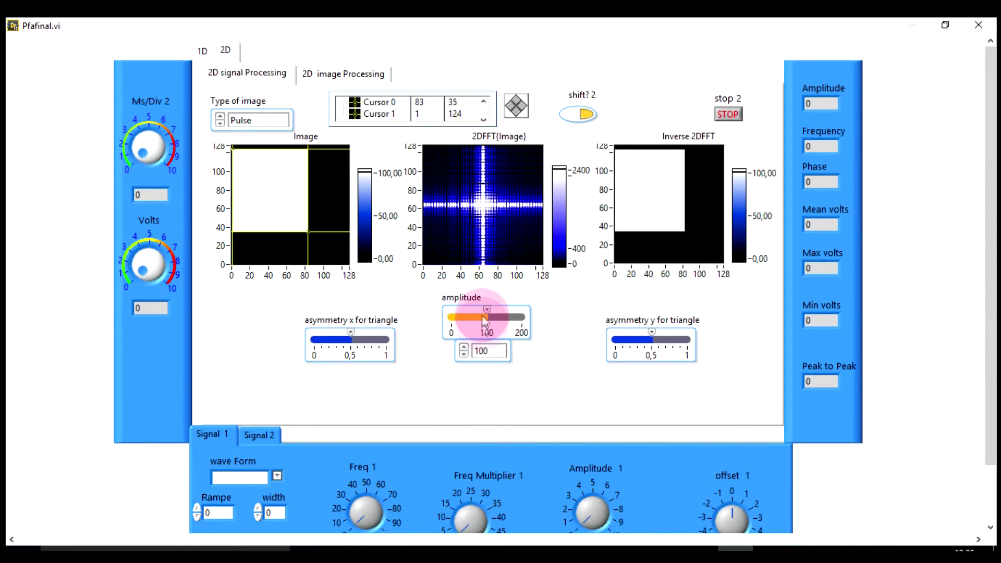
pyautogui.moveTo(488, 310)
pyautogui.mouseDown()
pyautogui.moveTo(473, 310)
pyautogui.moveTo(490, 310)
pyautogui.mouseUp()
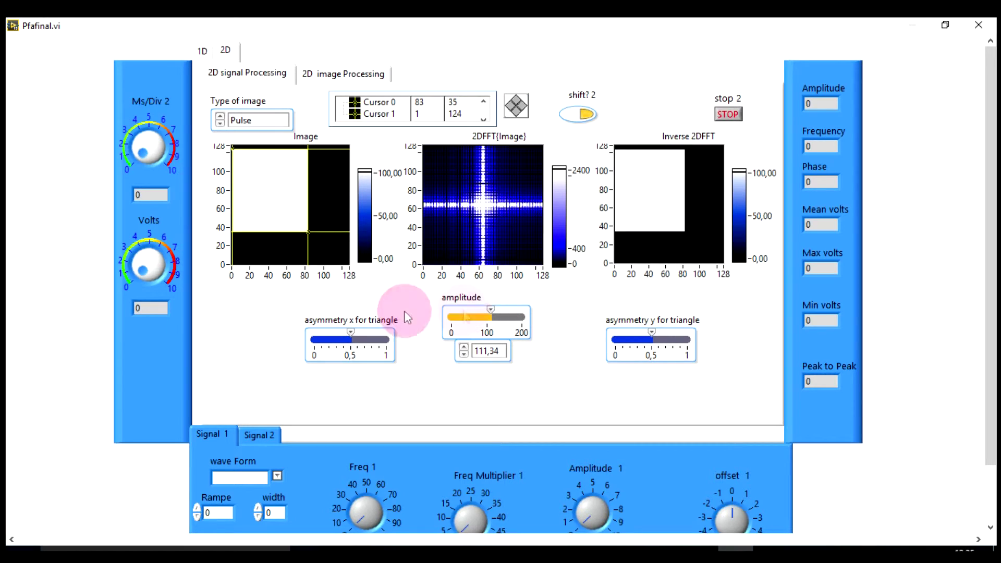
pyautogui.click(219, 123)
# Skew the triangle to 0,7 vertical asymmetry and toggle spectrum centring off and back on.
pyautogui.moveTo(349, 332)
pyautogui.mouseDown()
pyautogui.moveTo(337, 329)
pyautogui.moveTo(352, 329)
pyautogui.mouseUp()
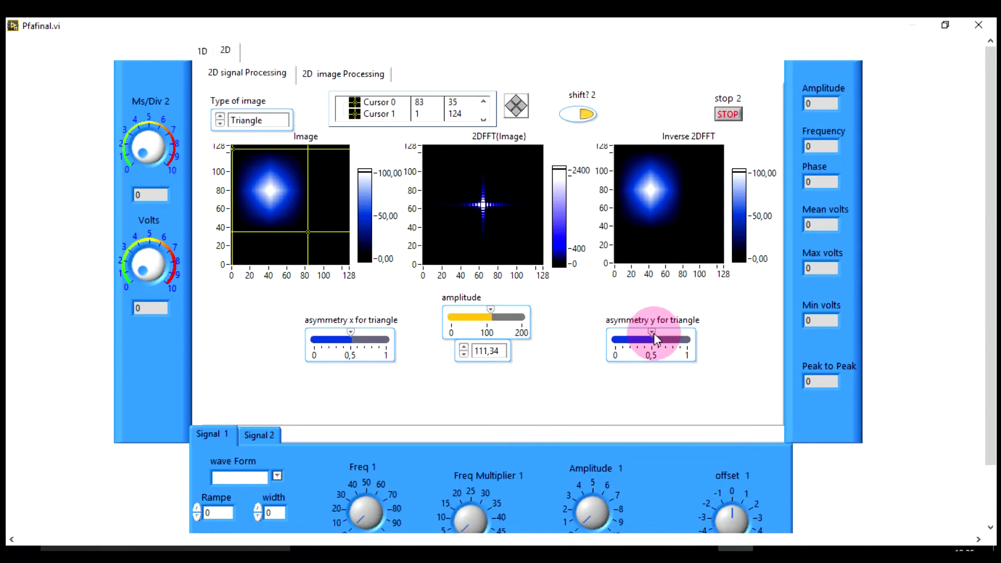
pyautogui.moveTo(655, 333)
pyautogui.mouseDown()
pyautogui.moveTo(666, 339)
pyautogui.moveTo(645, 334)
pyautogui.mouseUp()
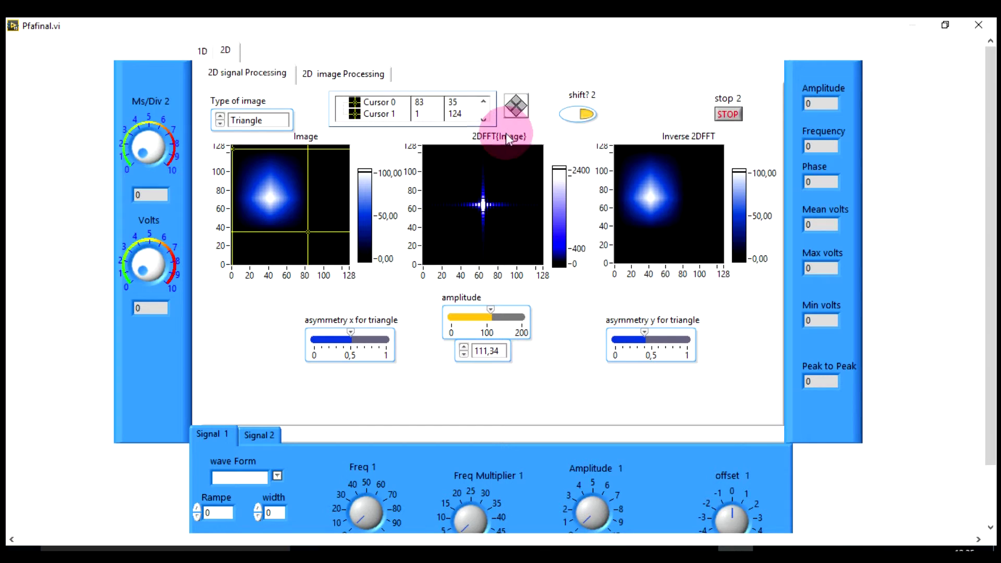
pyautogui.click(580, 117)
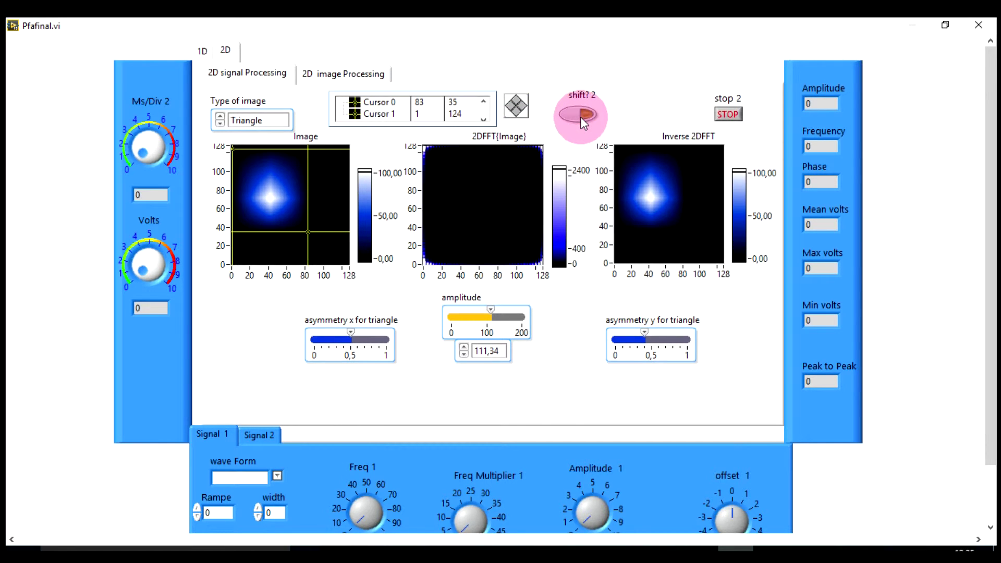
pyautogui.click(580, 117)
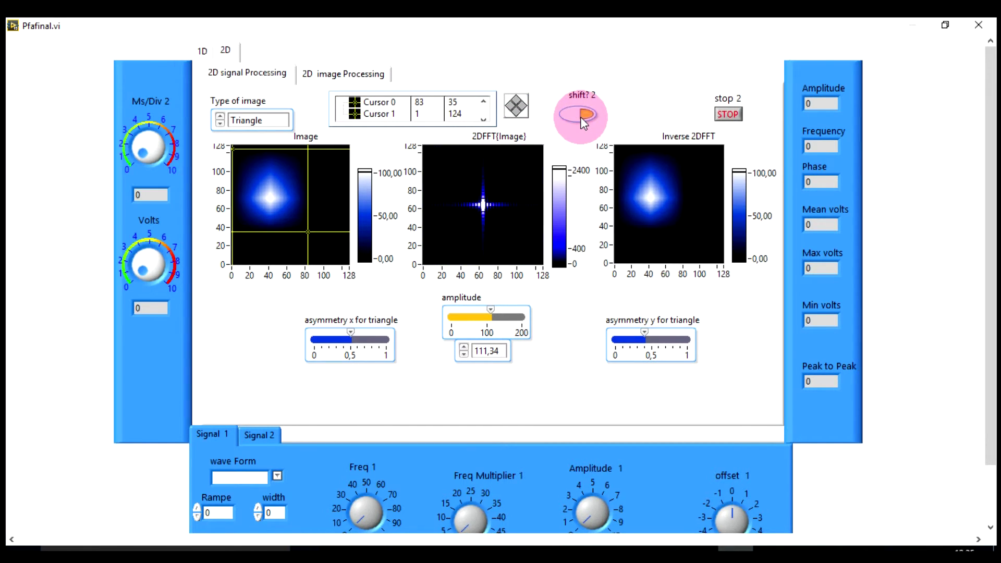
pyautogui.click(373, 77)
pyautogui.click(332, 79)
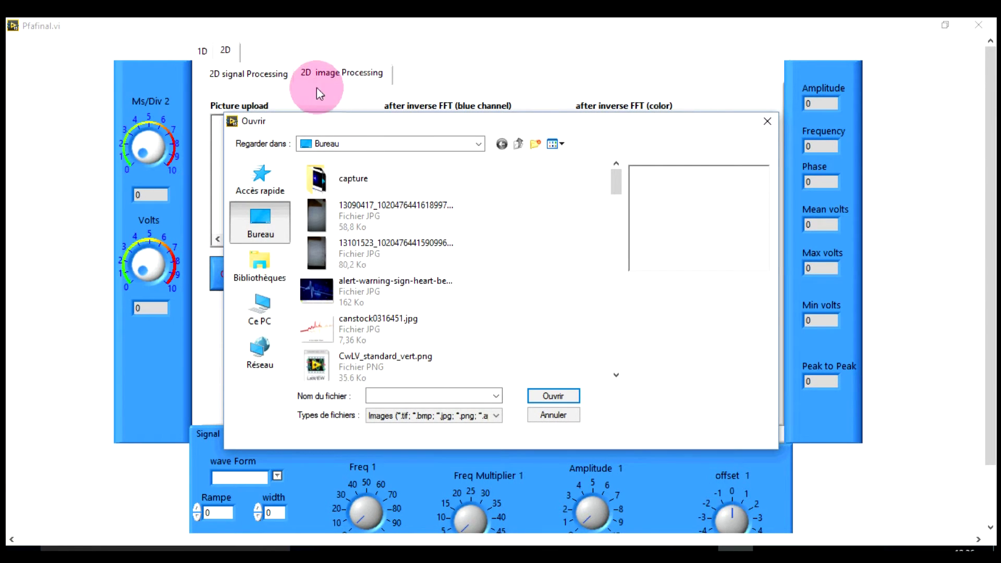
# Load paris-aide-de-l-etat.jpg and brighten the red, green and blue FFT plots to about 4.
pyautogui.moveTo(345, 122); pyautogui.dragTo(442, 93)
pyautogui.moveTo(716, 151); pyautogui.dragTo(707, 192)
pyautogui.click(491, 227)
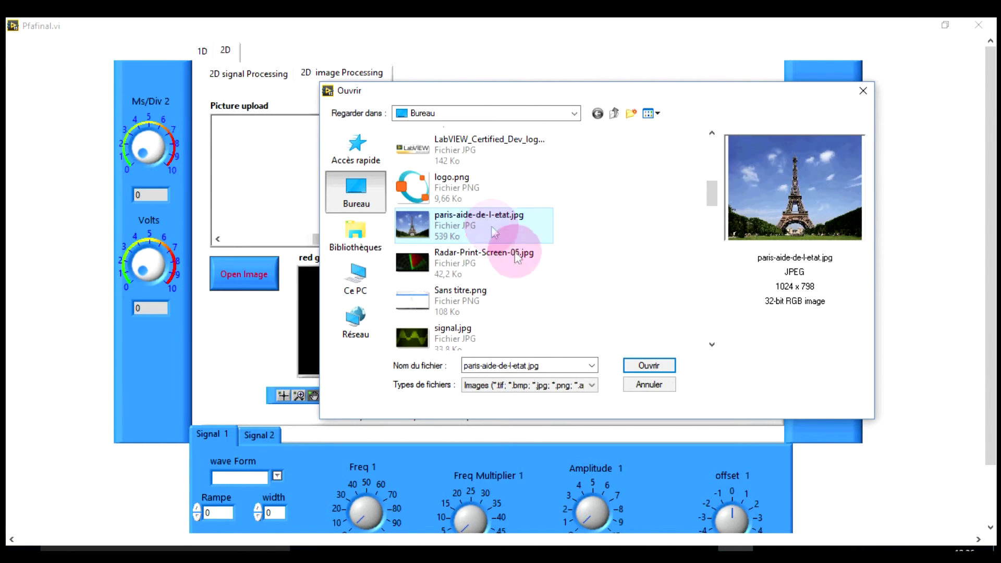
pyautogui.click(649, 365)
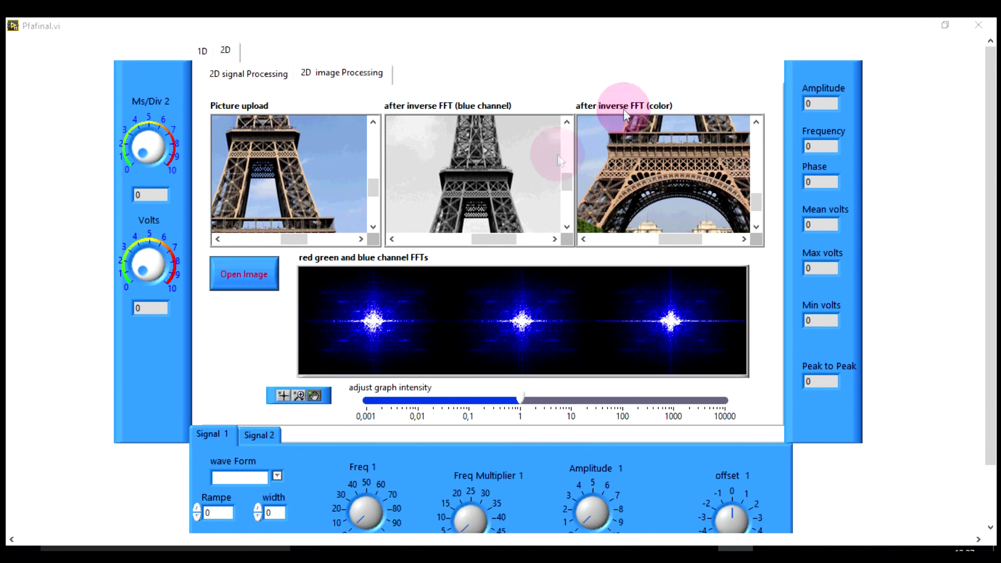
pyautogui.moveTo(521, 396); pyautogui.dragTo(545, 399)
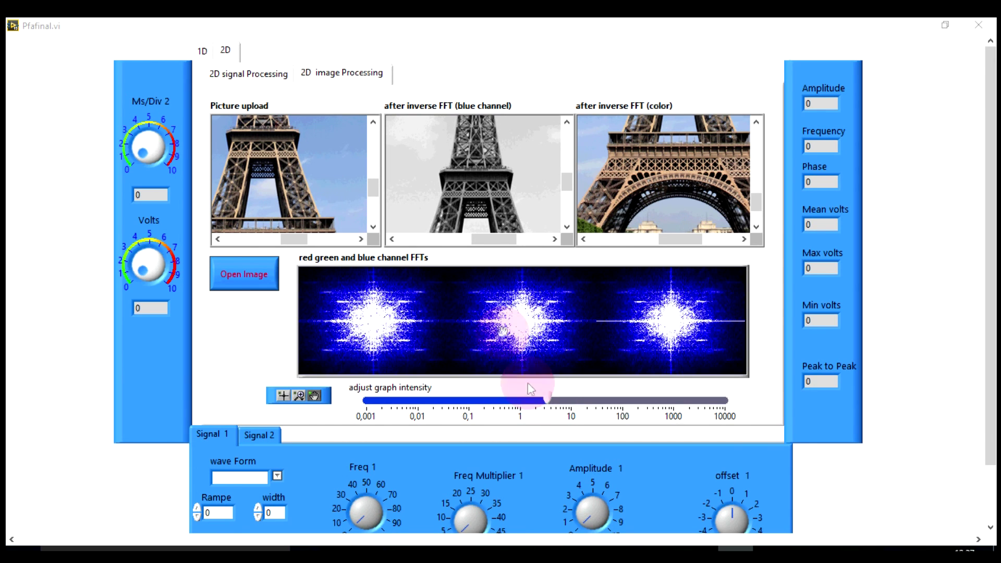